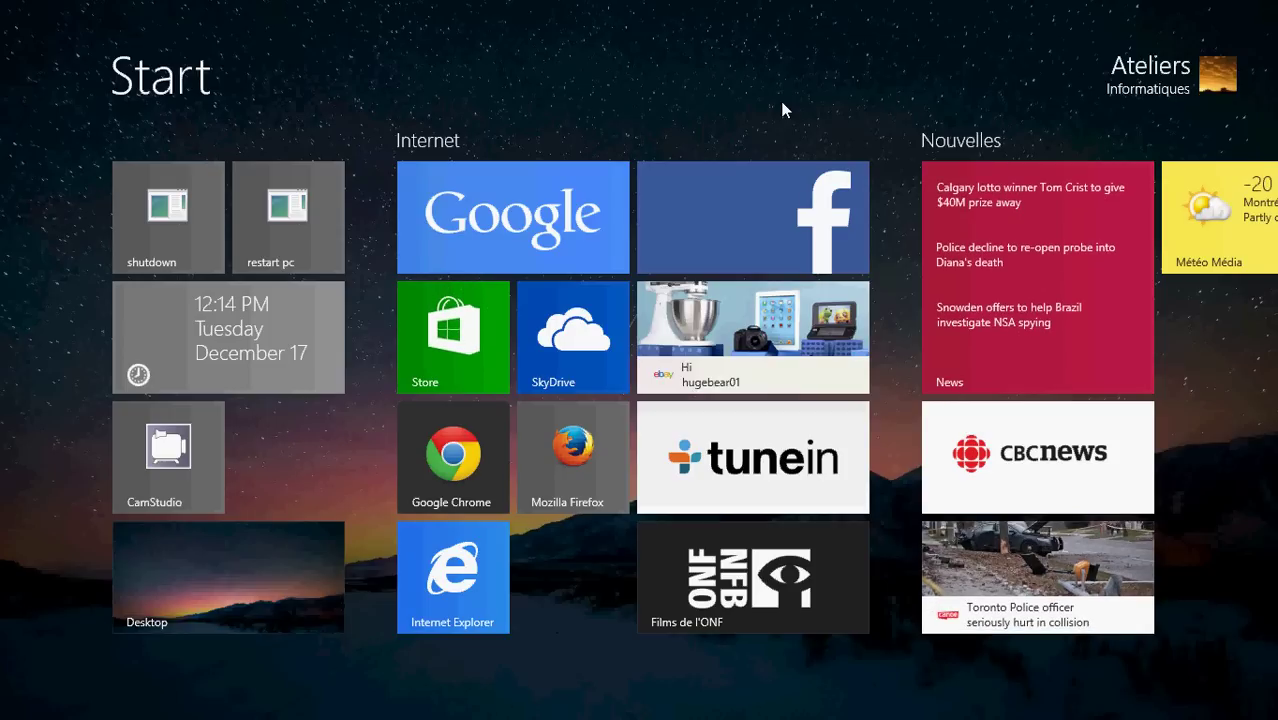
click(463, 462)
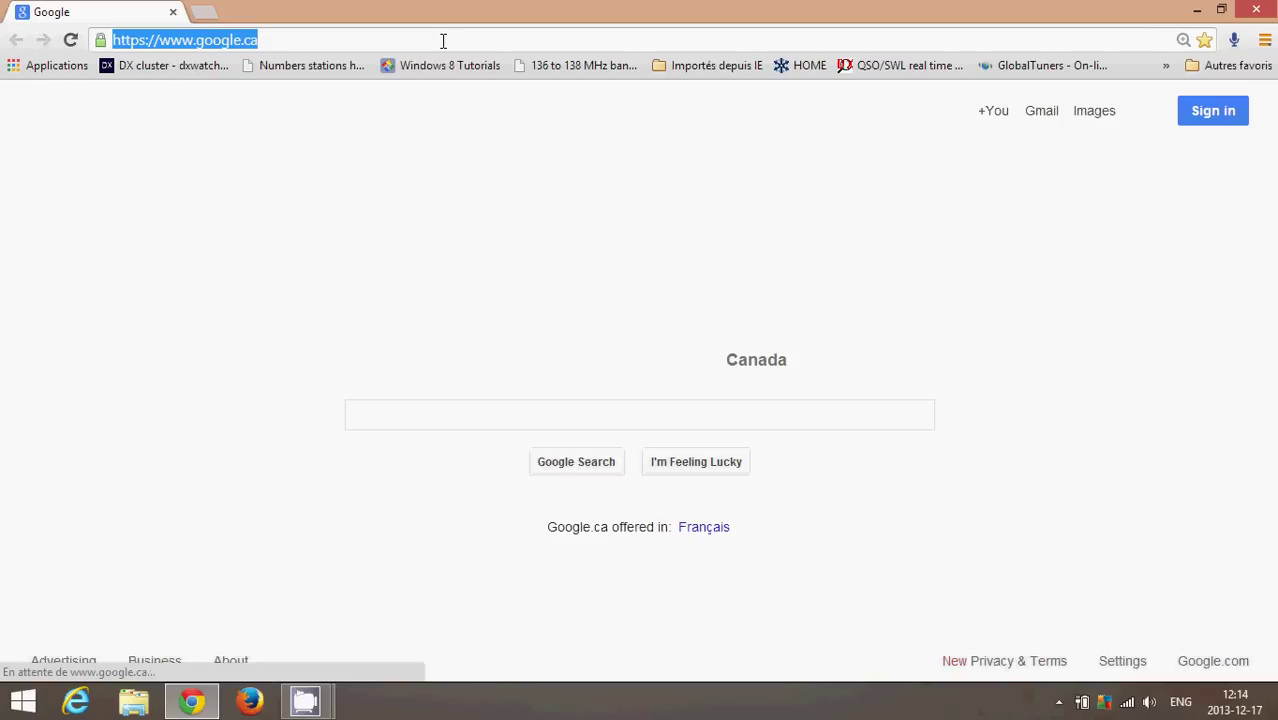
text(www.adobe.c)
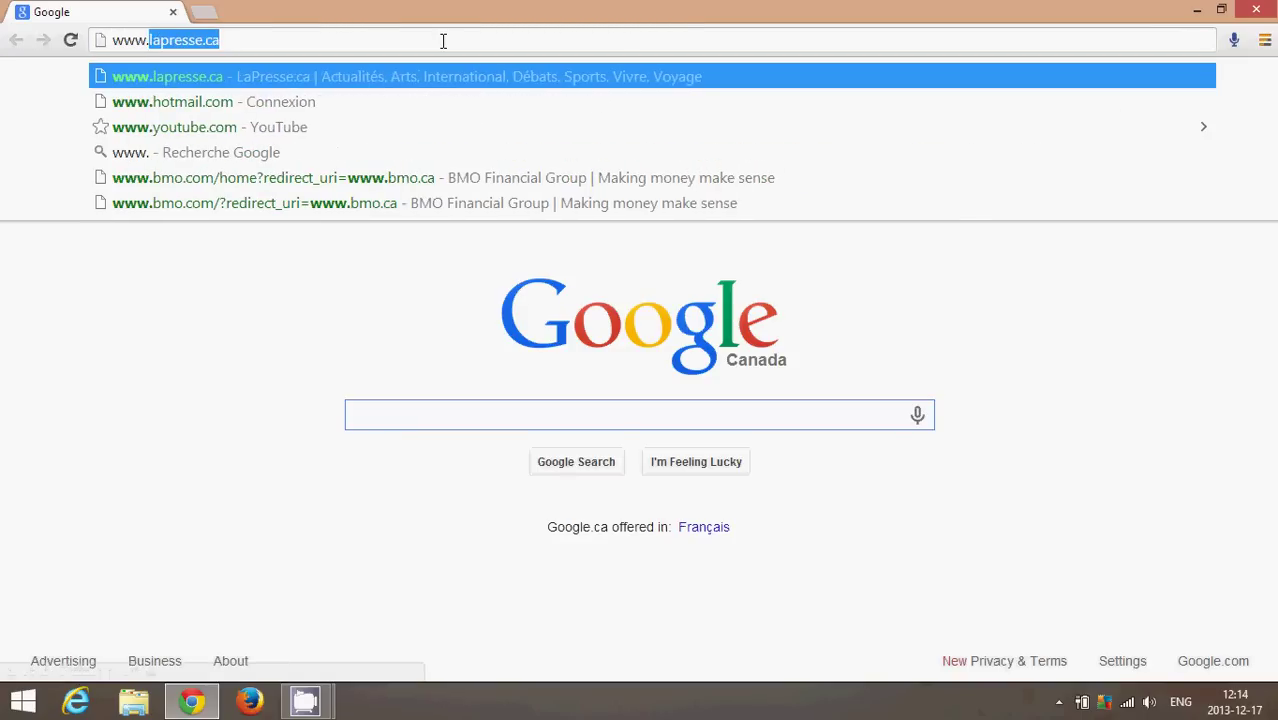
text(om)
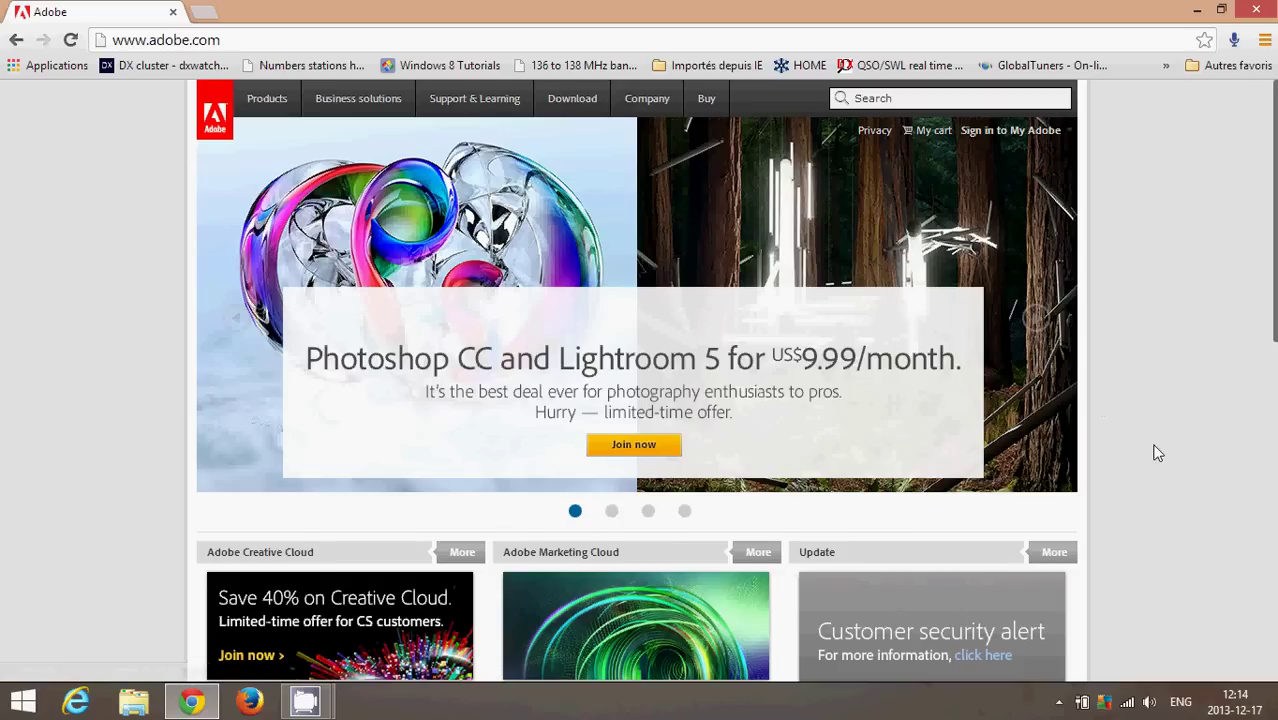
- Open the Adobe Reader download page from the Downloads section of the Adobe home page
scroll(1157, 453, down, 4)
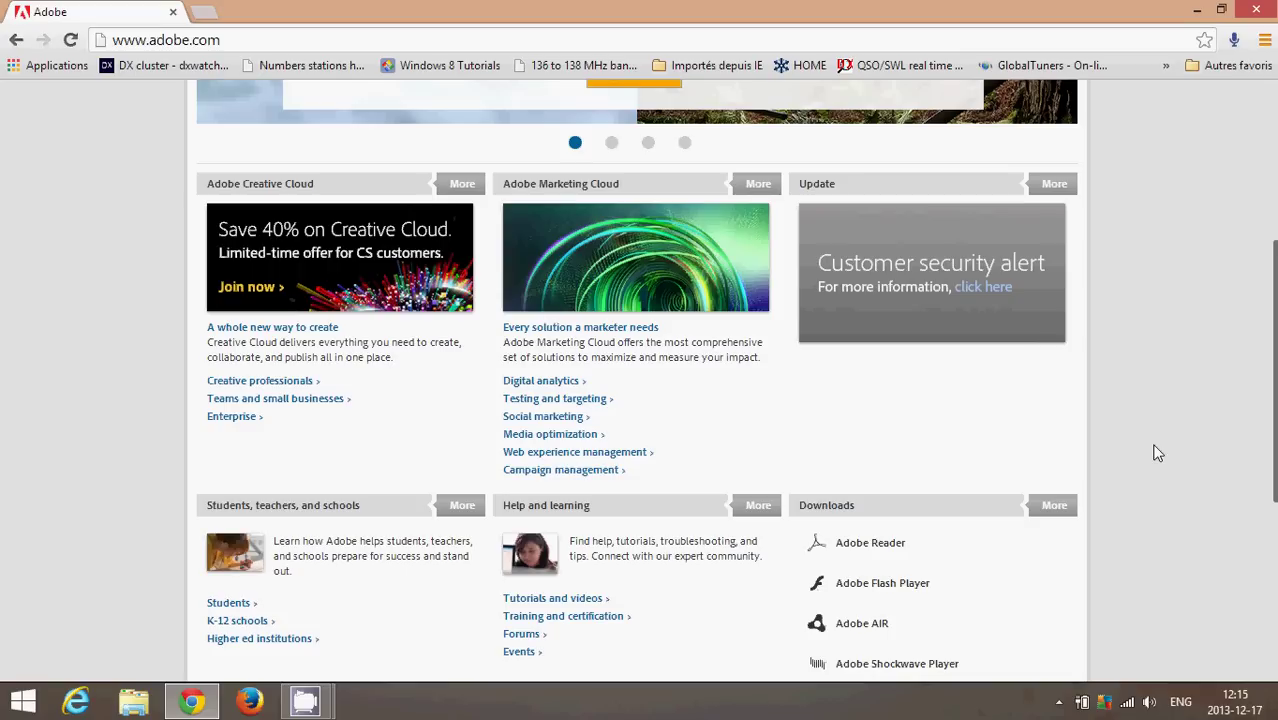
scroll(1157, 453, down, 2)
scroll(1157, 453, up, 5)
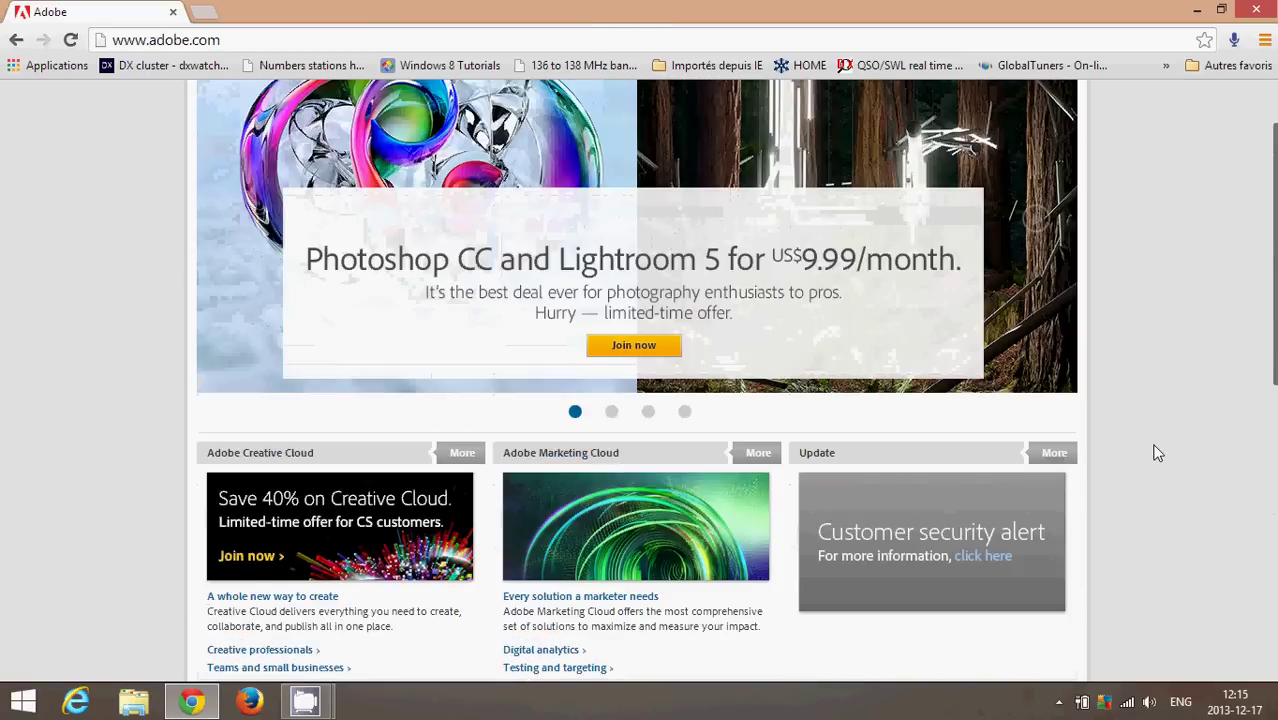
scroll(1157, 453, down, 3)
scroll(1157, 453, down, 3)
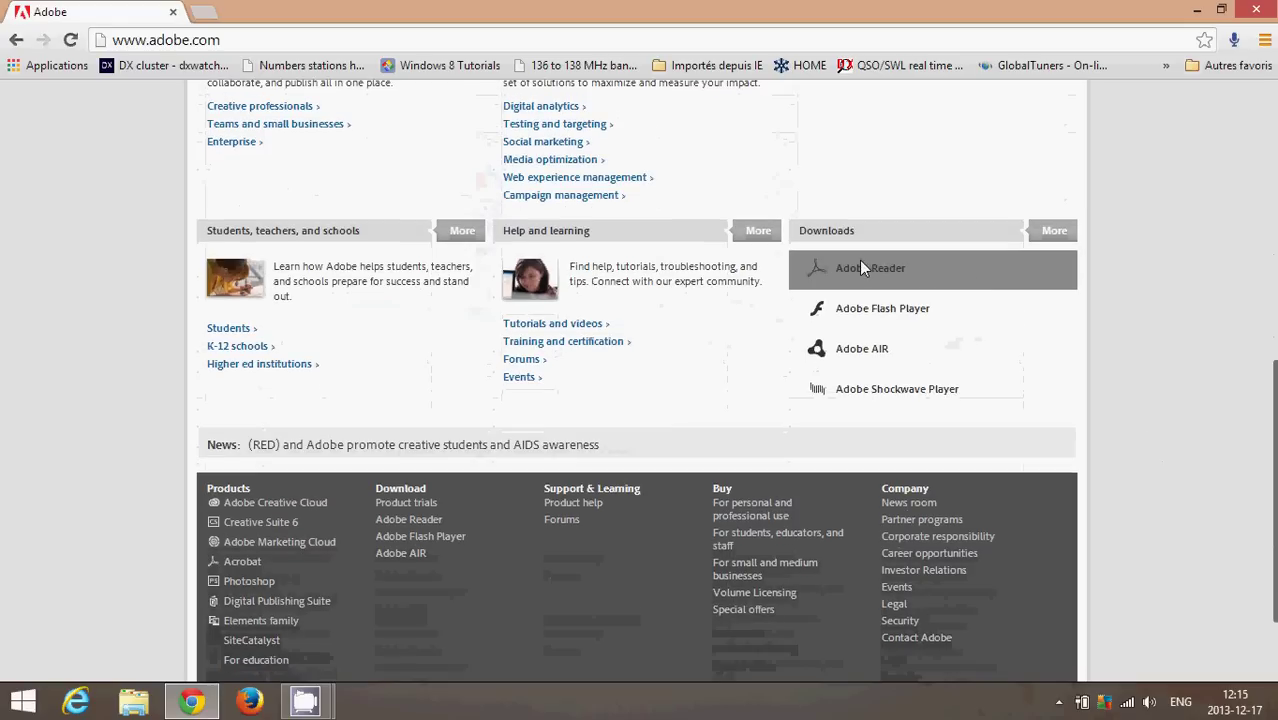
click(912, 270)
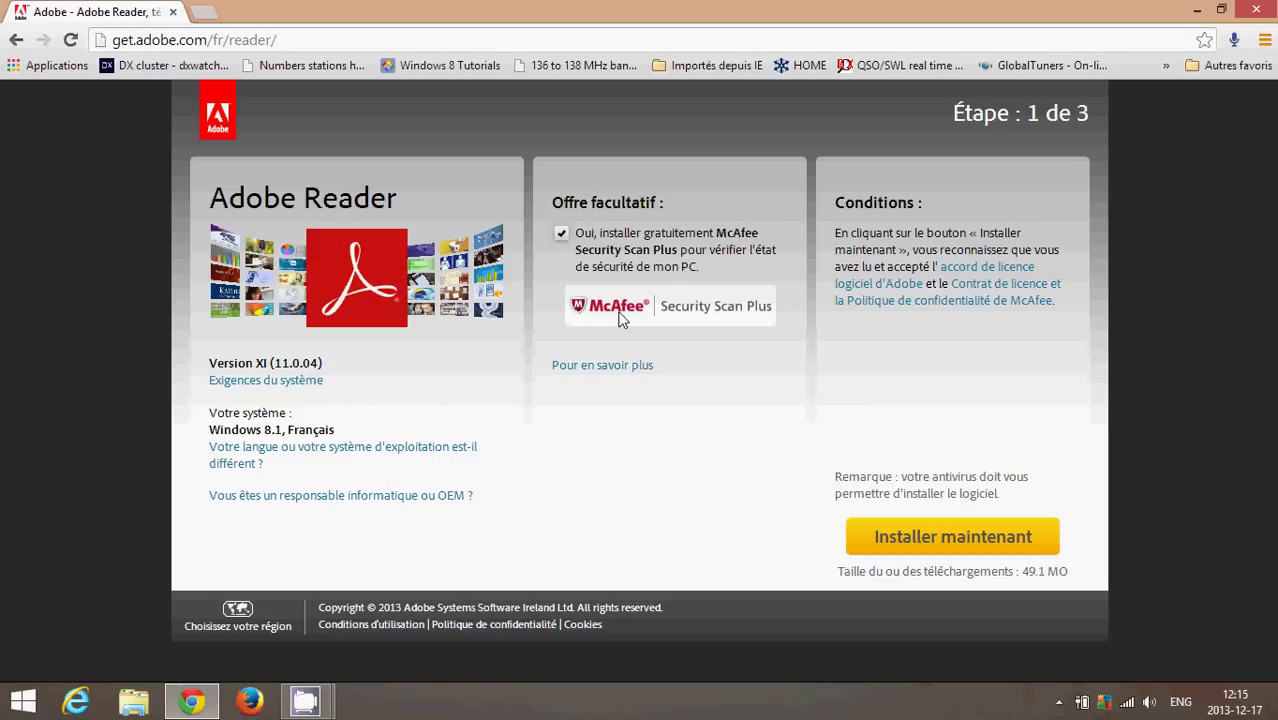
- Download the Adobe Reader installer without the optional McAfee Security Scan Plus and run the downloaded file
click(562, 236)
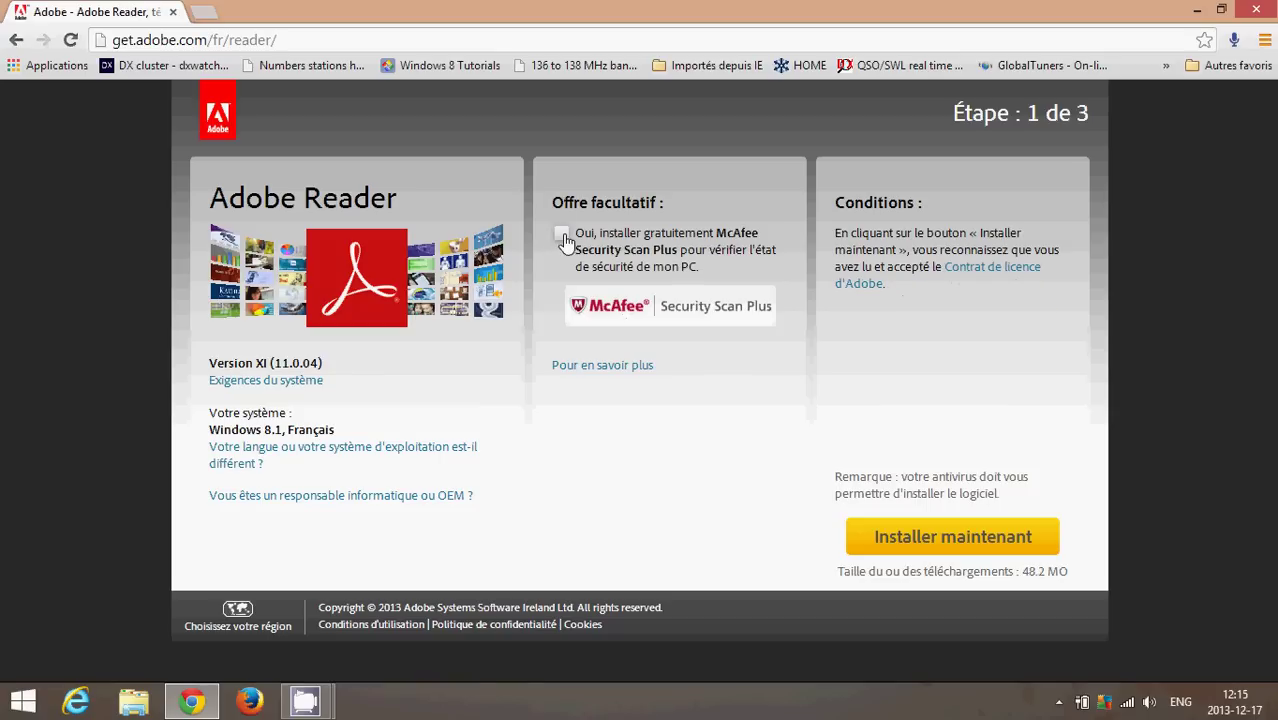
click(955, 540)
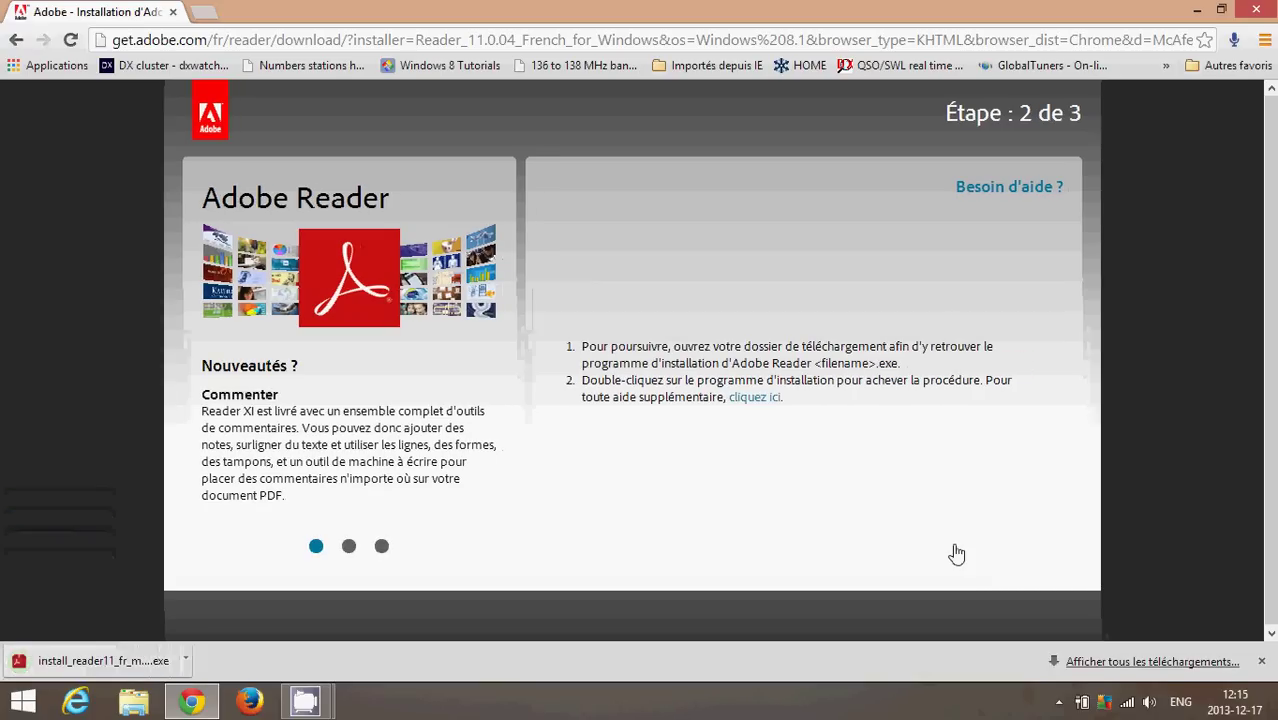
click(103, 664)
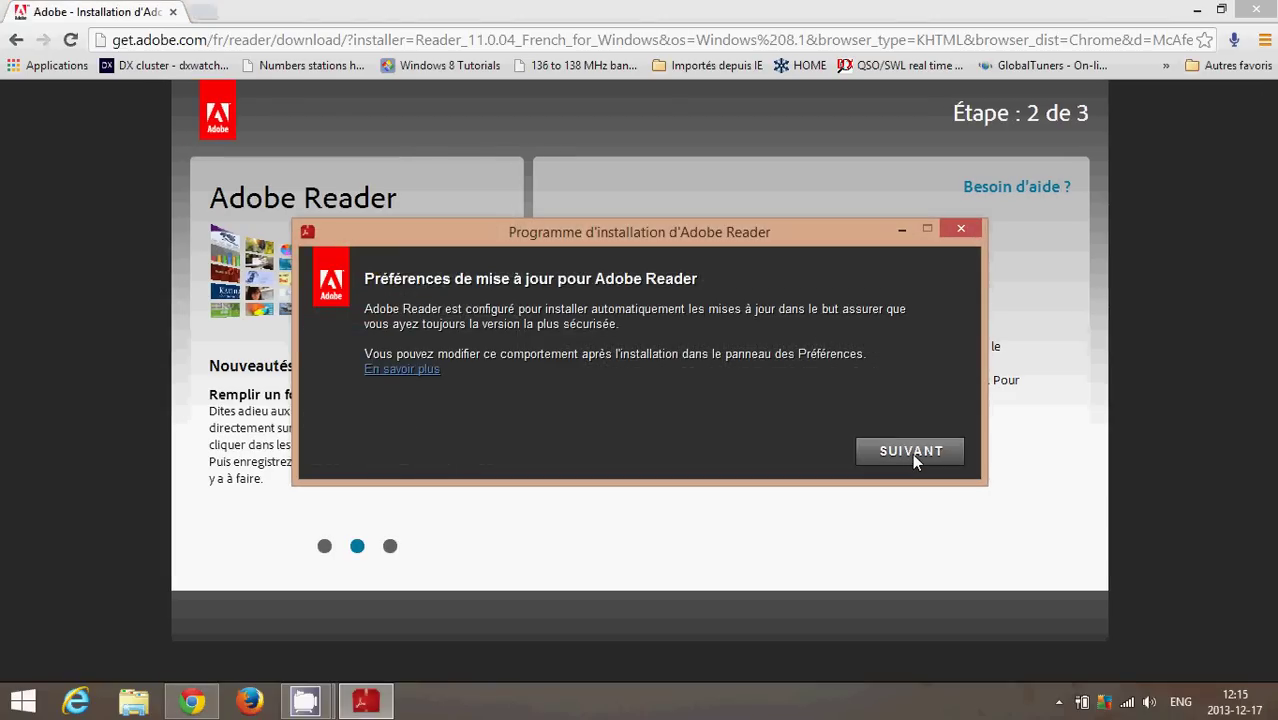
- Continue past the update preferences to complete the Adobe Reader installation, and close the browser windows
click(912, 453)
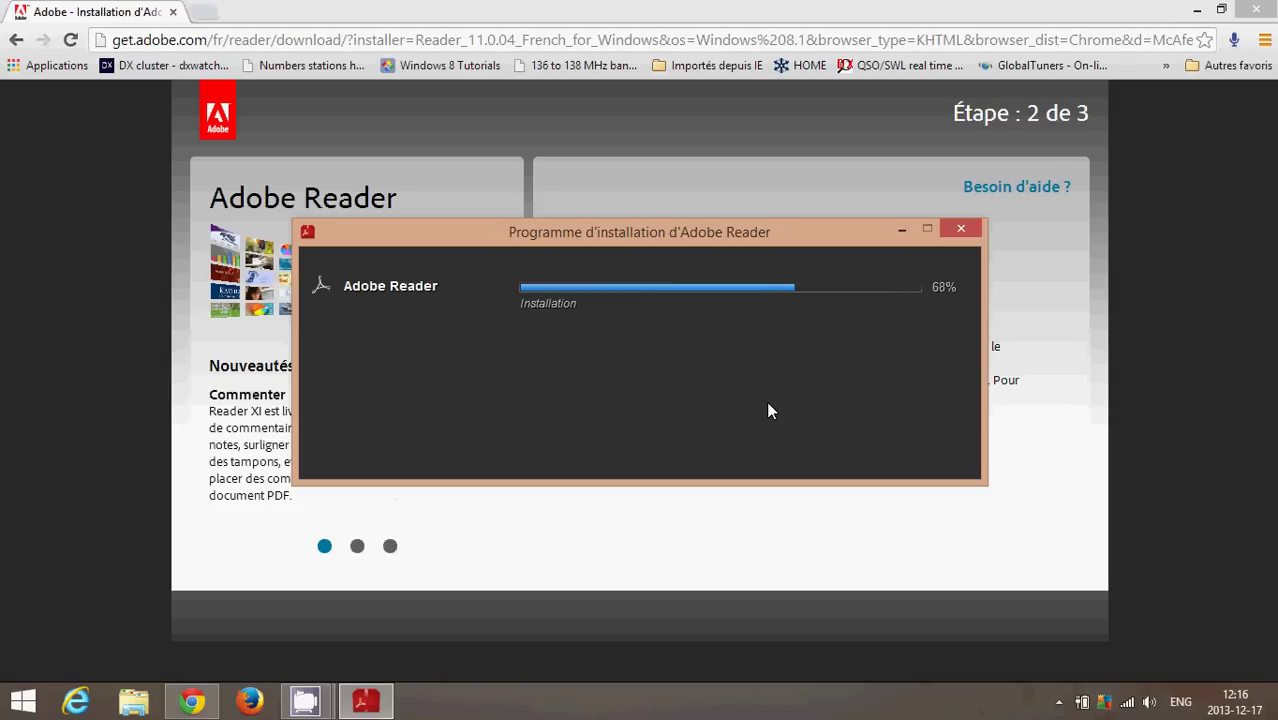
click(821, 241)
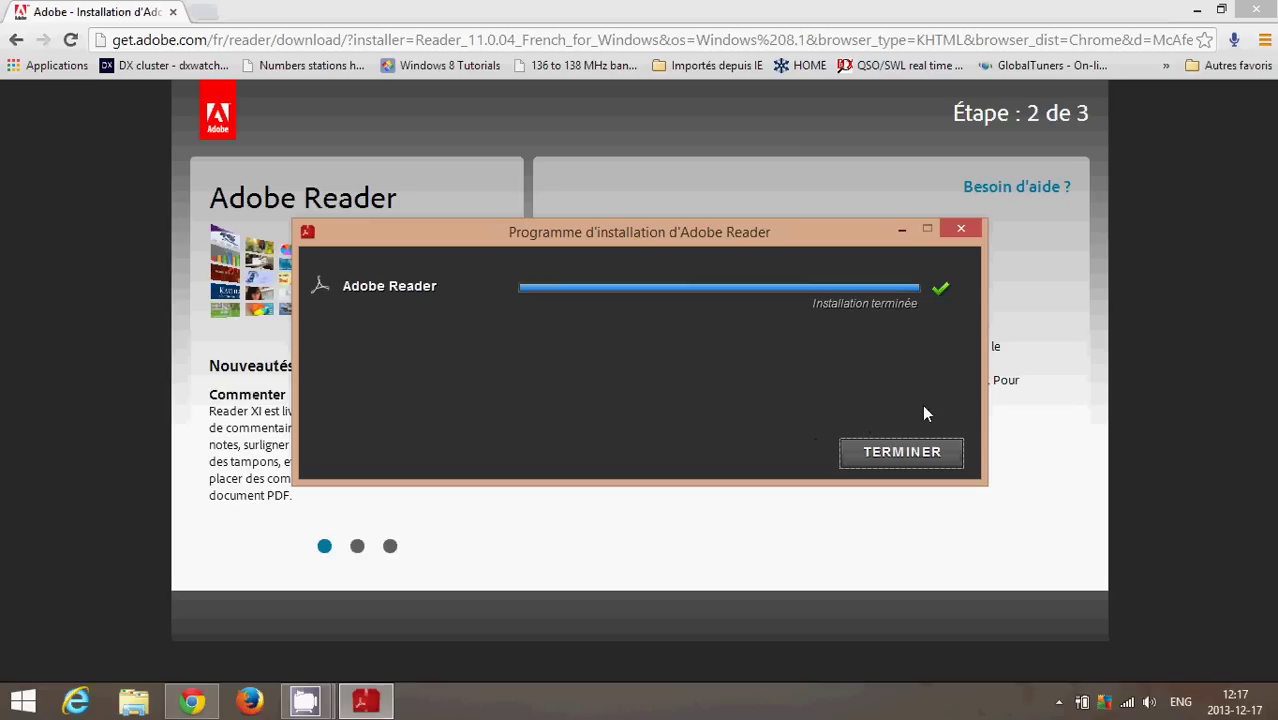
click(925, 456)
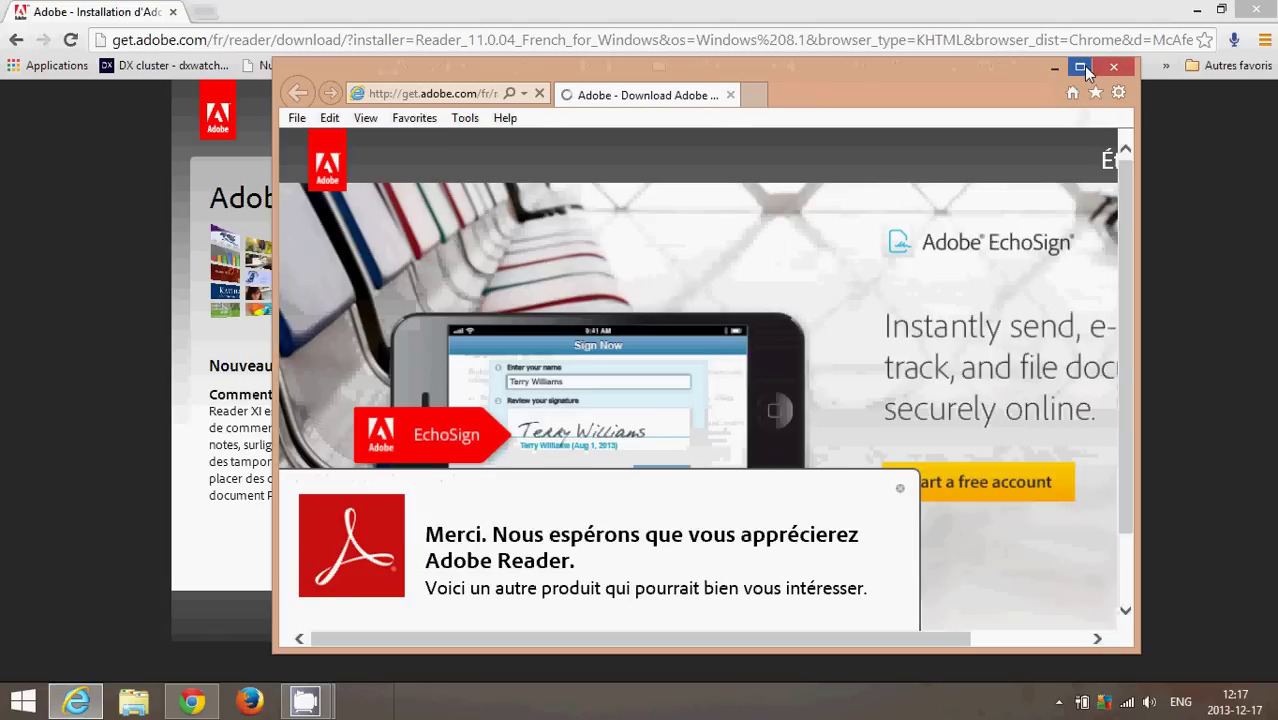
click(1087, 67)
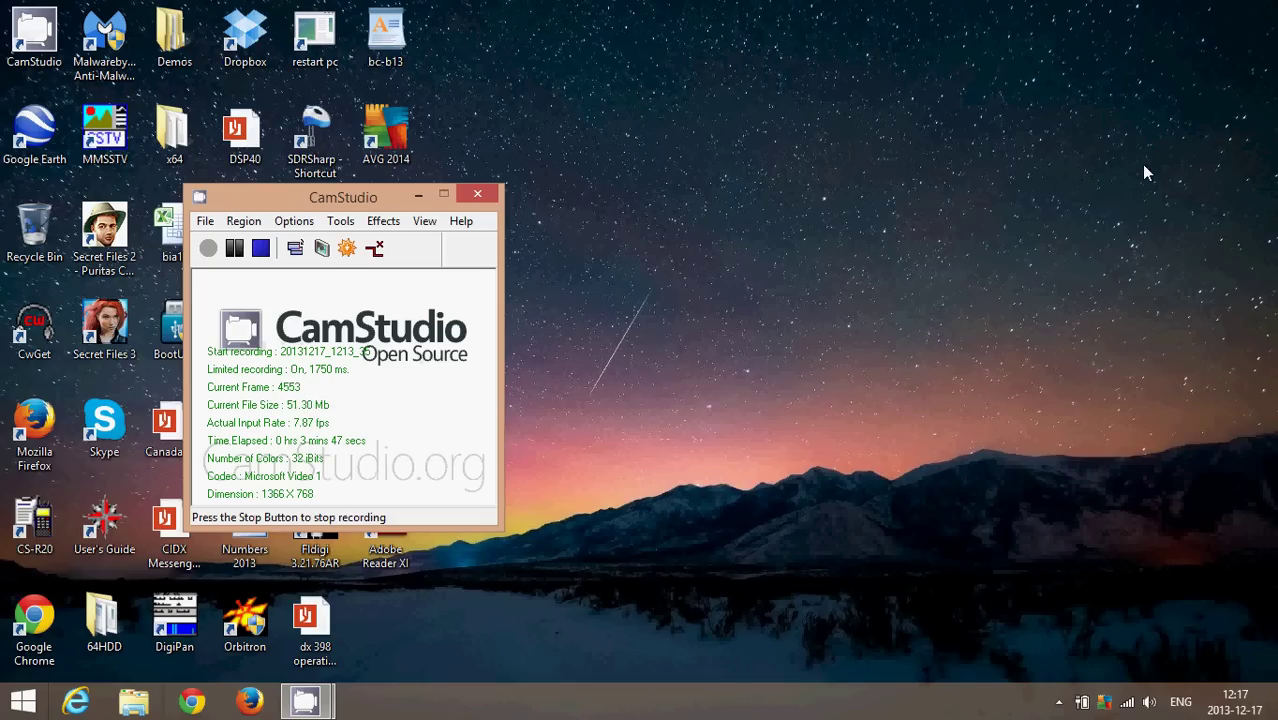
- Launch Adobe Reader XI from the list of installed apps, accept its licence agreement and close the program
key(super)
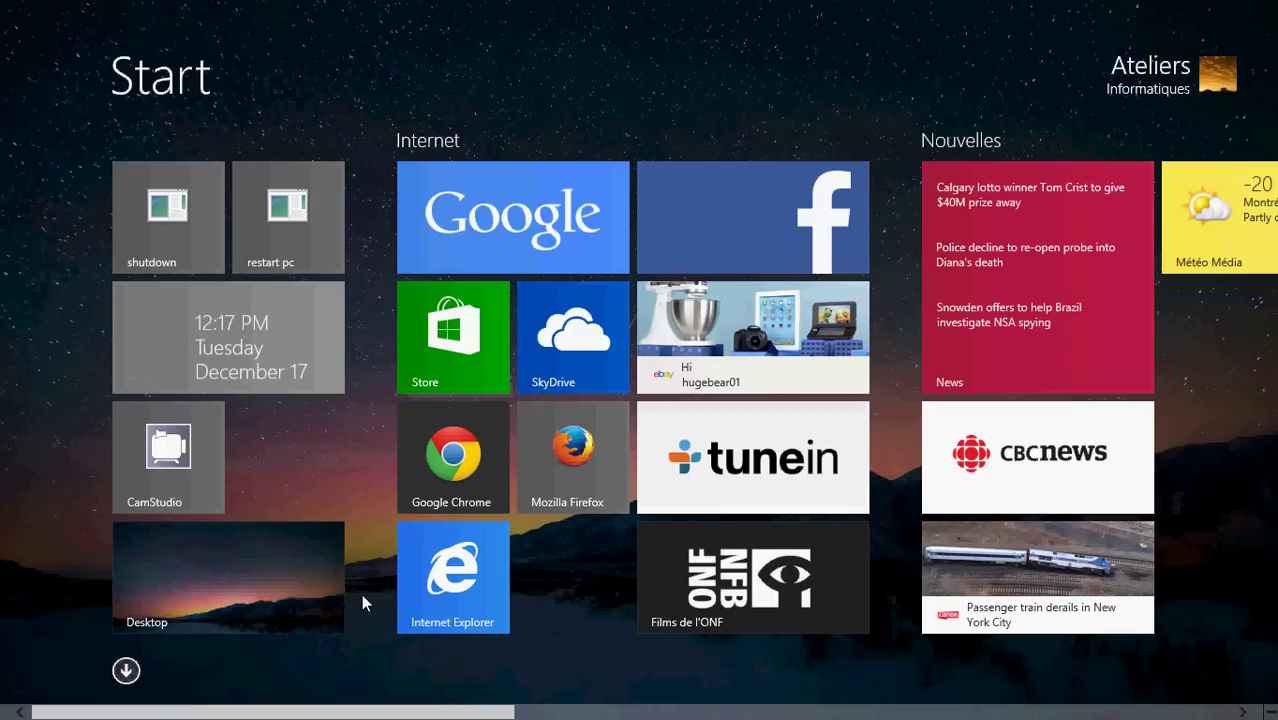
click(127, 671)
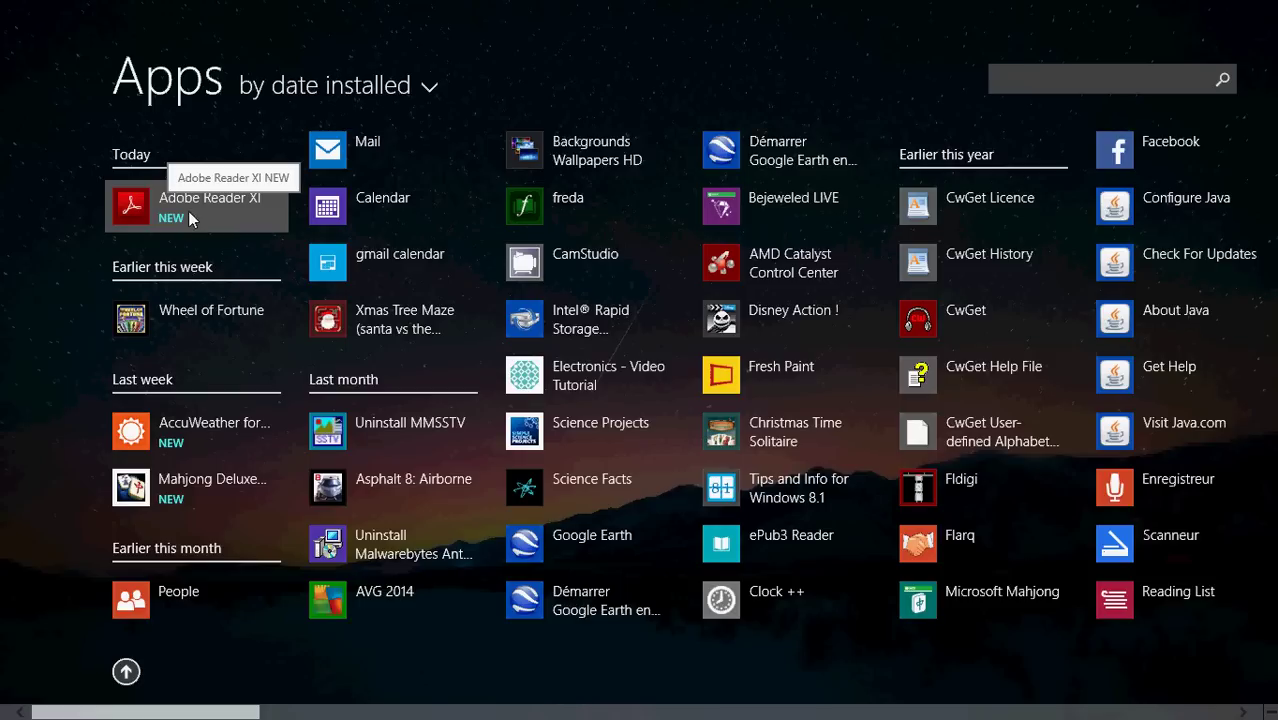
click(251, 214)
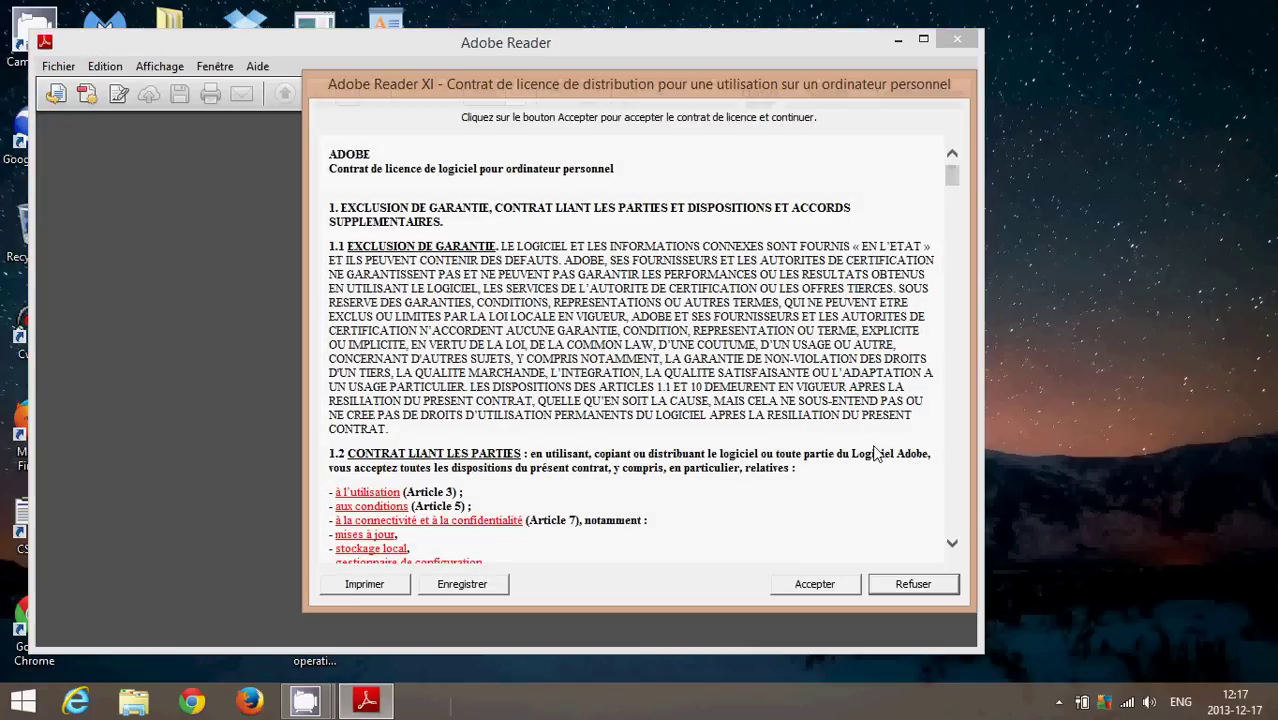
click(827, 584)
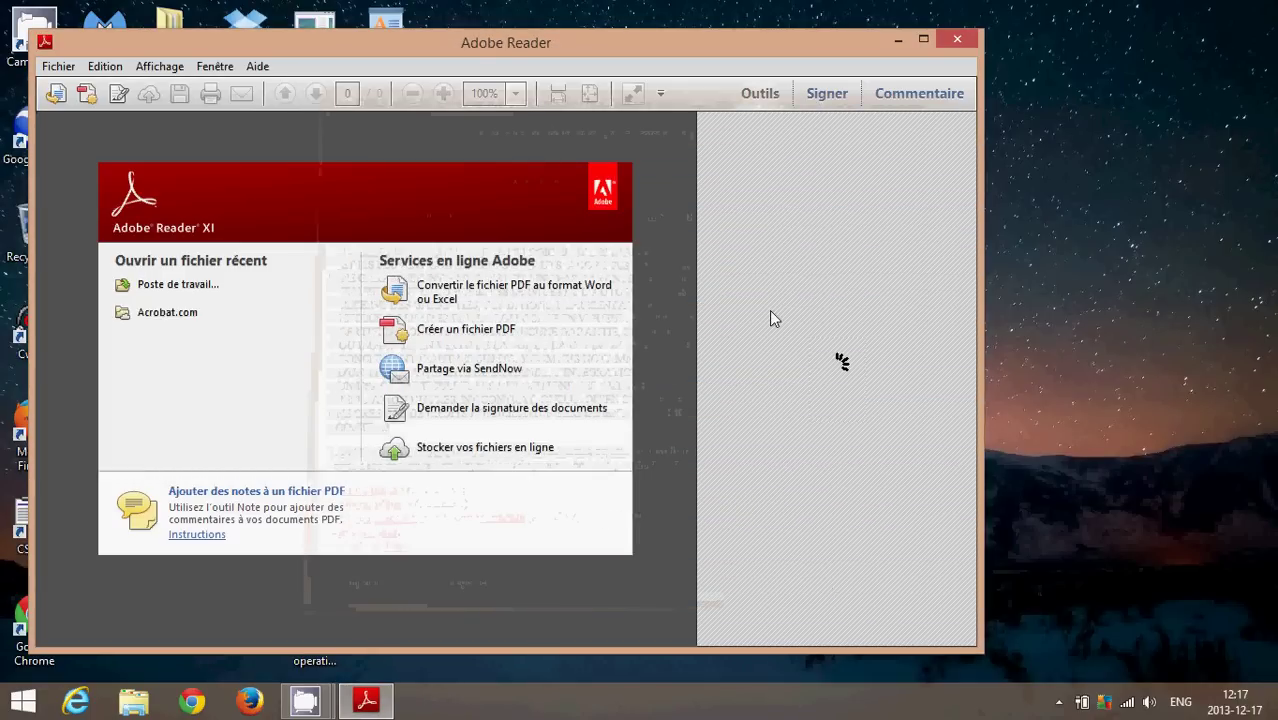
click(960, 40)
key(super)
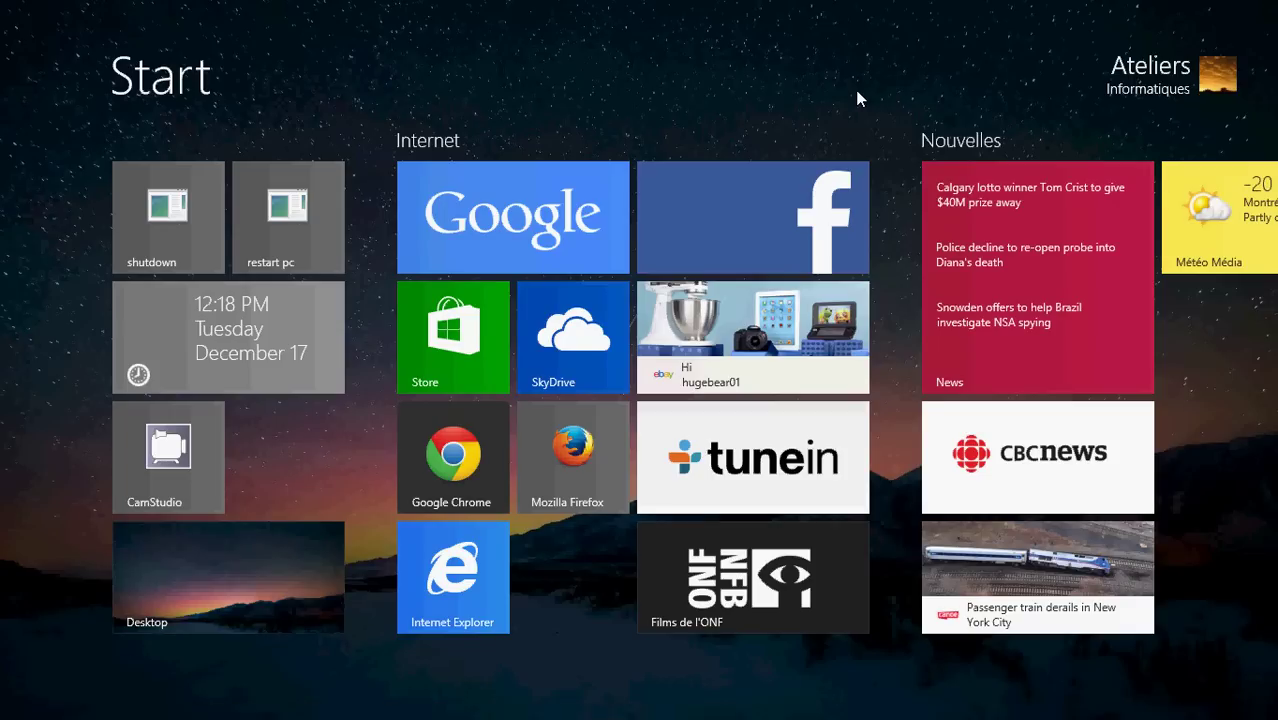
scroll(857, 97, down, 5)
scroll(826, 160, up, 5)
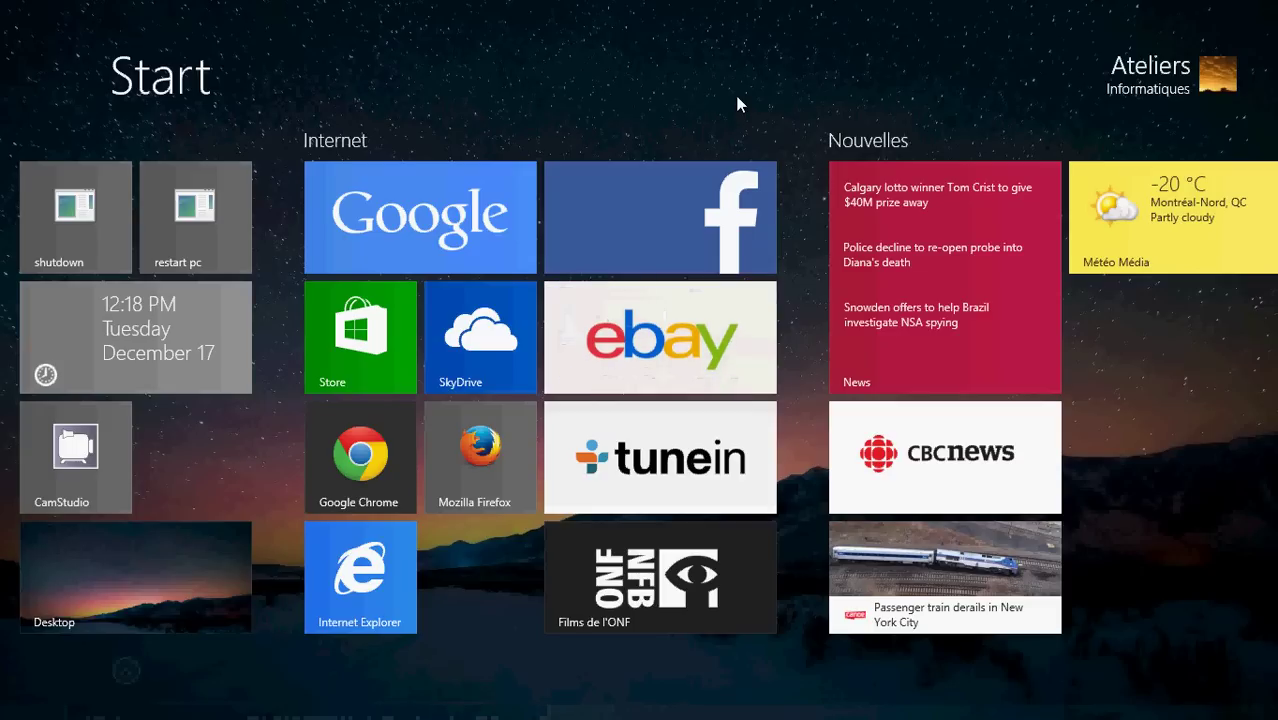
scroll(801, 80, down, 5)
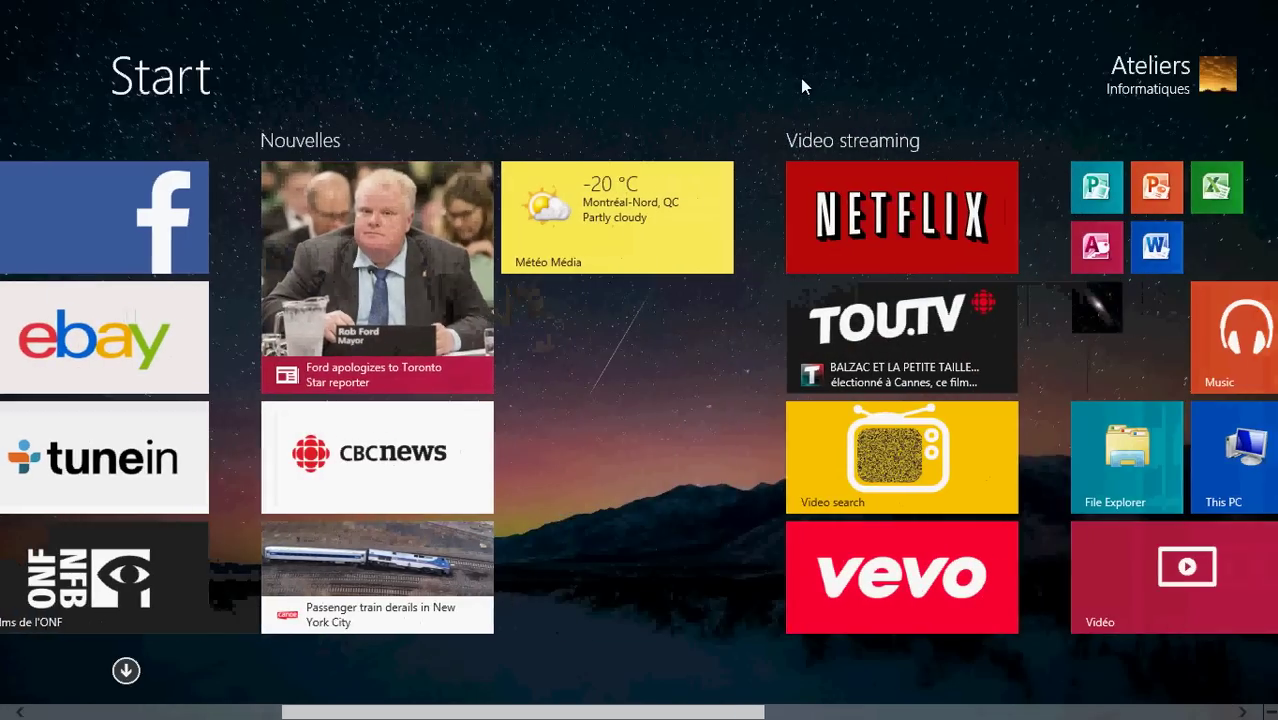
scroll(954, 112, down, 6)
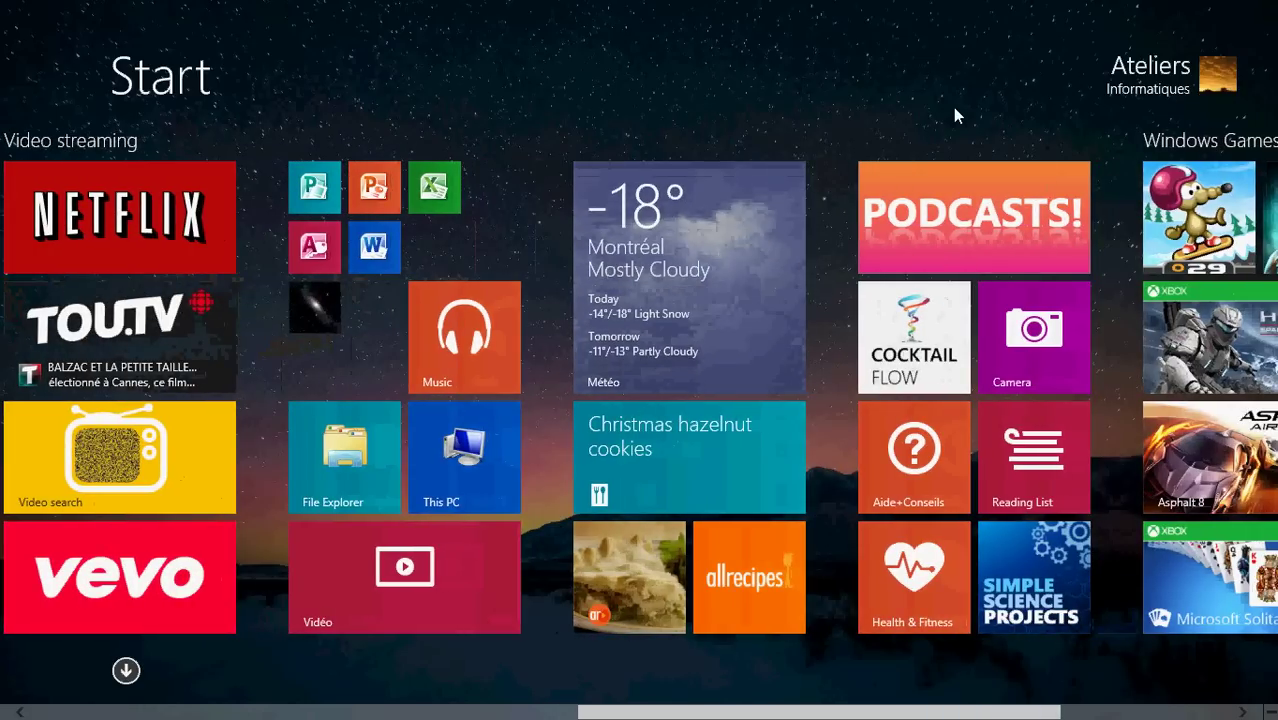
scroll(953, 107, up, 5)
scroll(953, 107, up, 3)
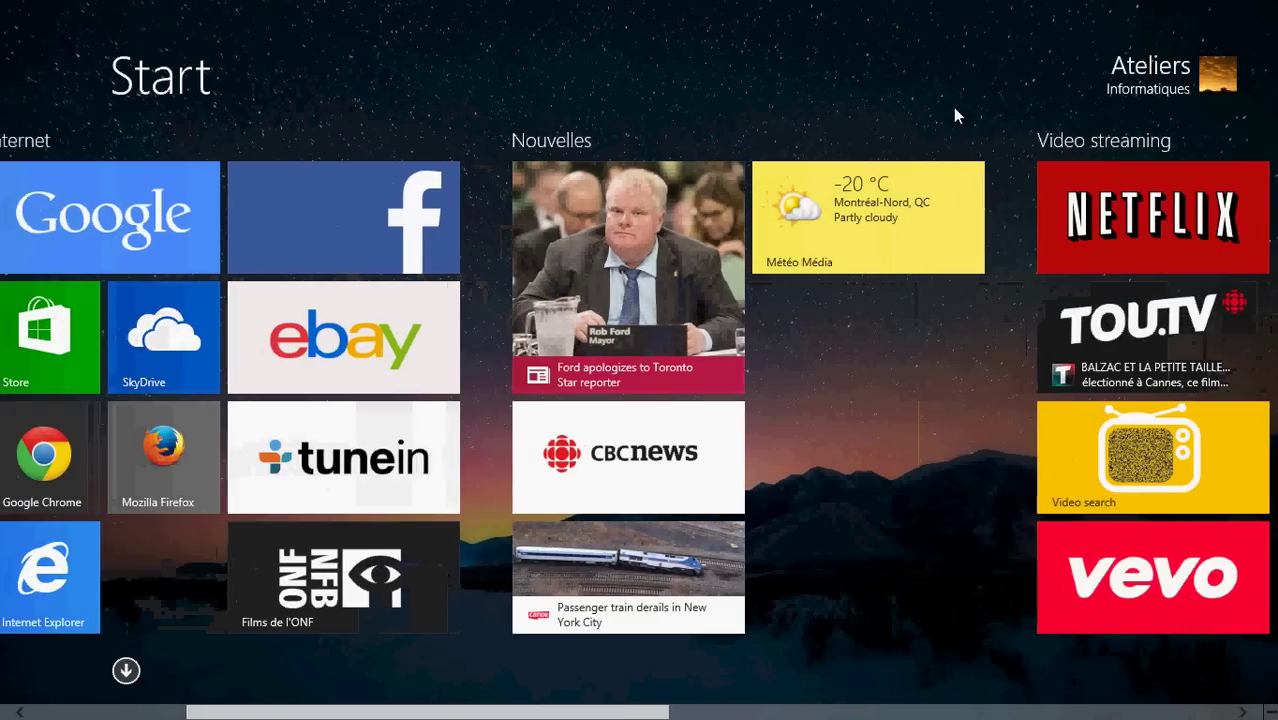
scroll(926, 125, up, 4)
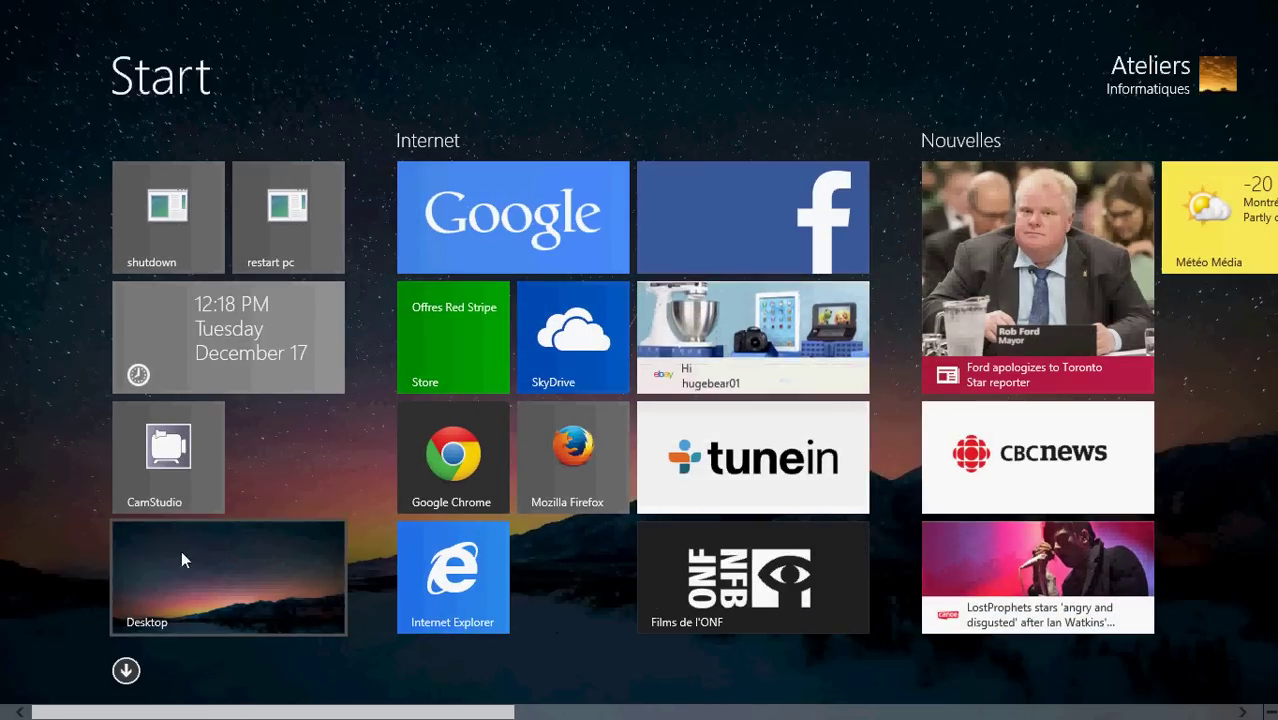
- Switch to the desktop and move the CamStudio window aside to uncover the desktop files
click(278, 564)
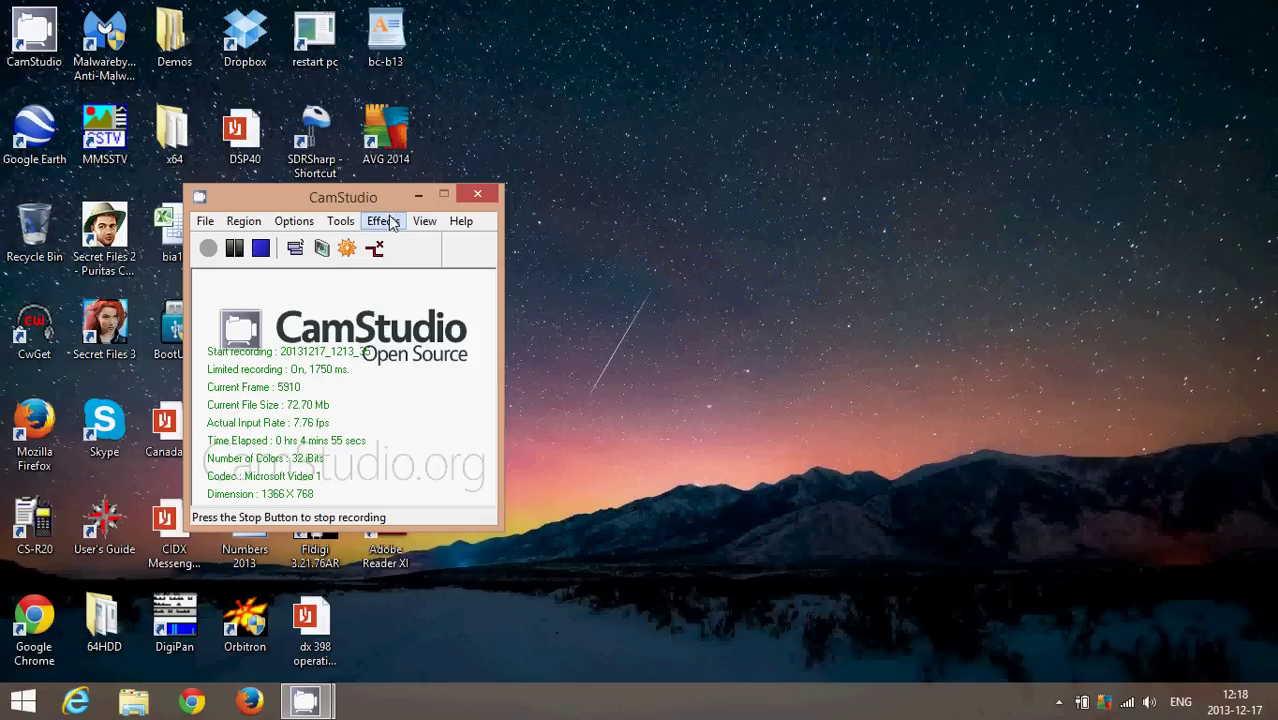
drag(374, 198, 738, 237)
click(512, 443)
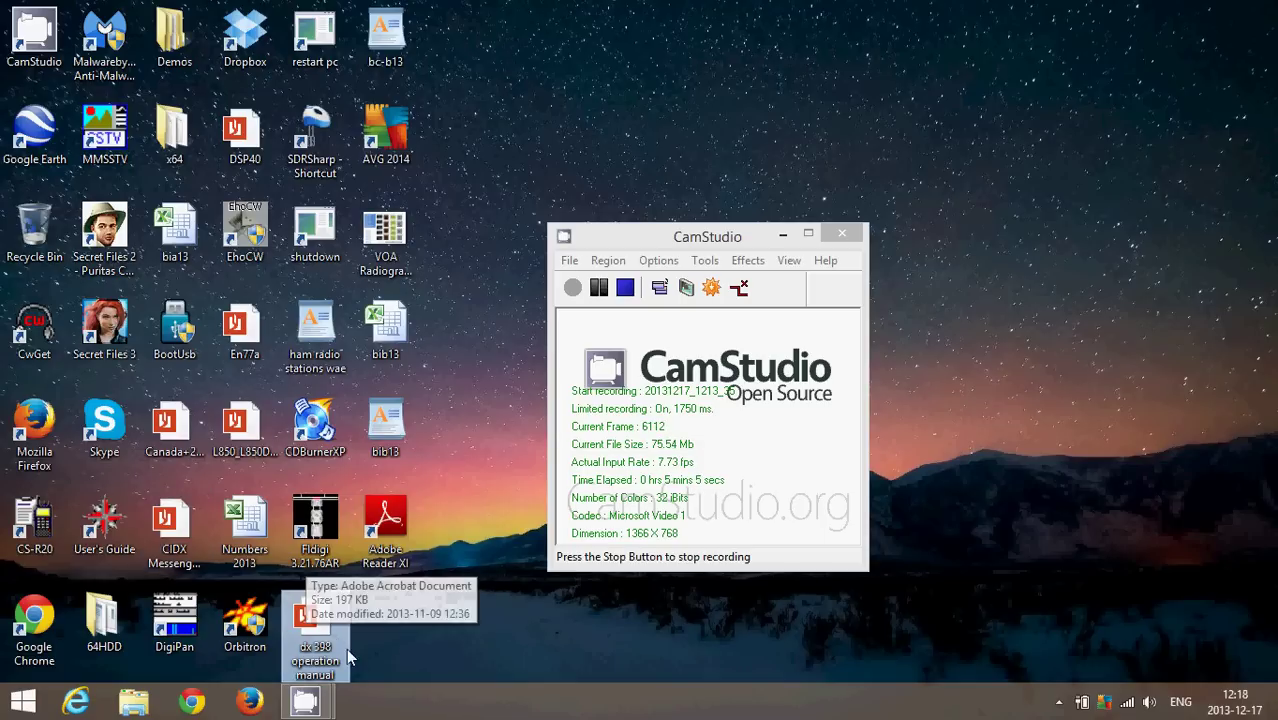
- Make Adobe Reader the default program for all .pdf files using the dx 398 operation manual, and close the opened document
right_click(322, 636)
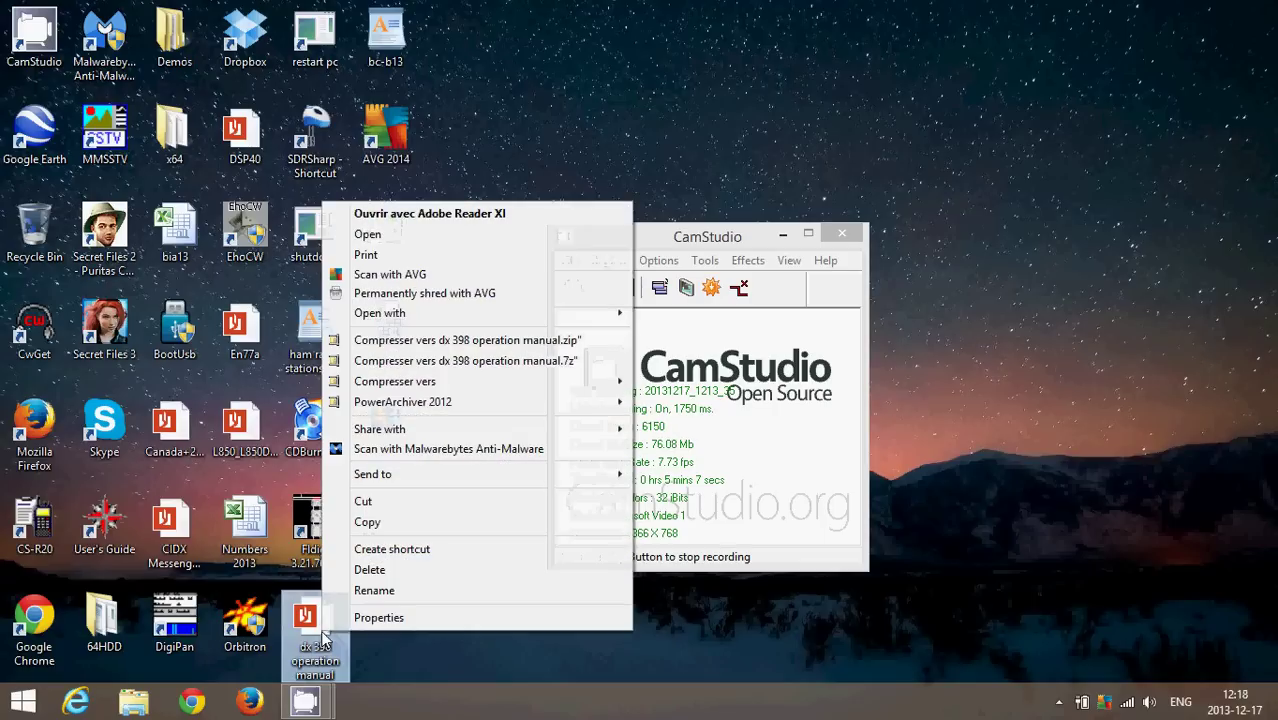
mouse_move(597, 315)
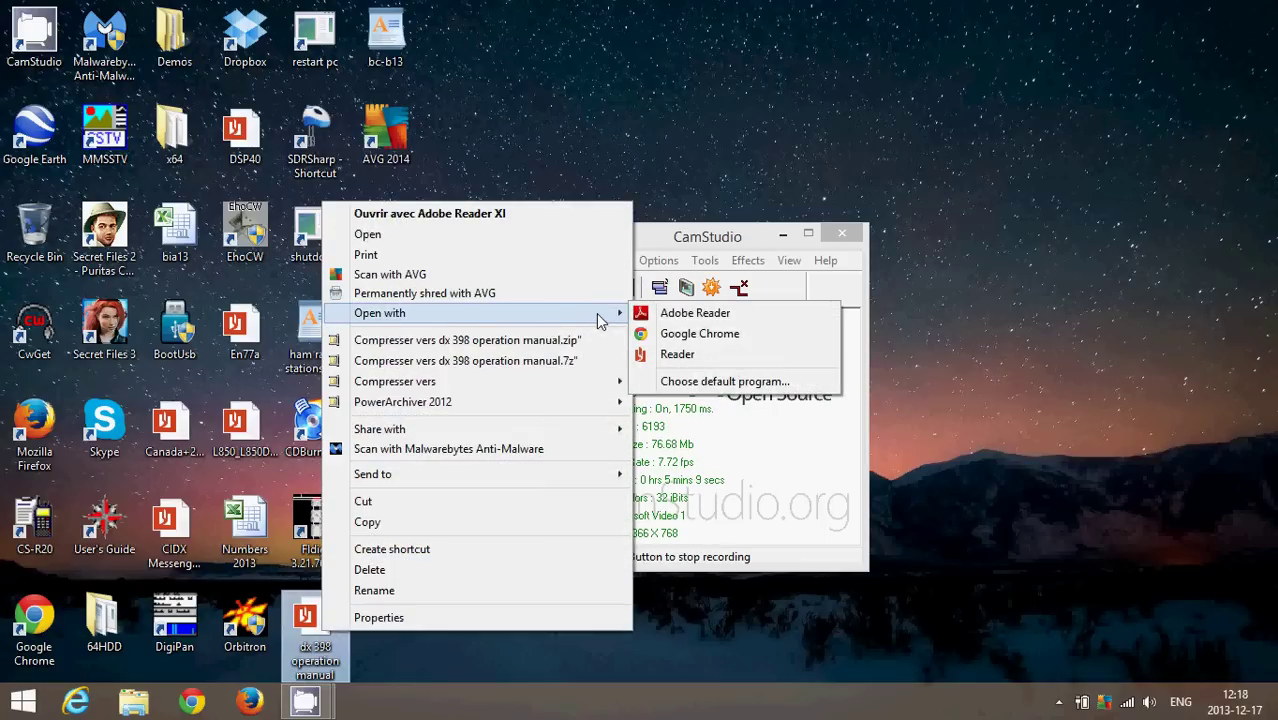
click(712, 386)
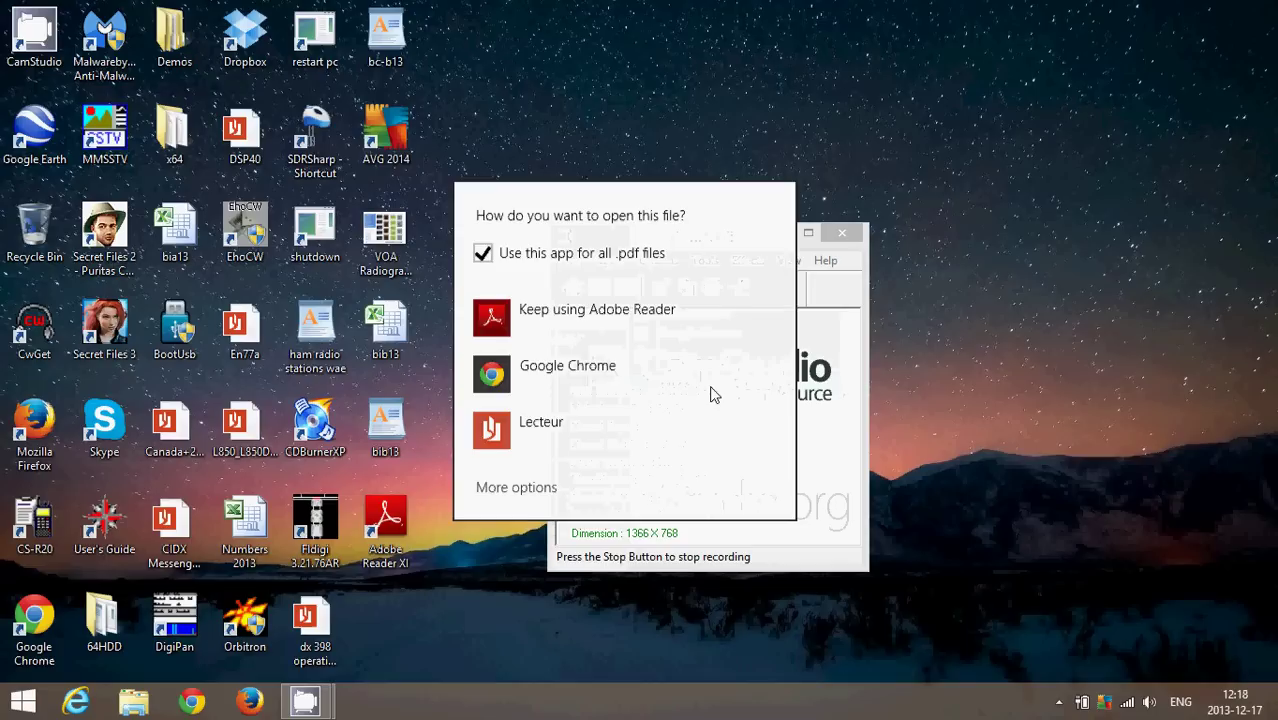
click(565, 318)
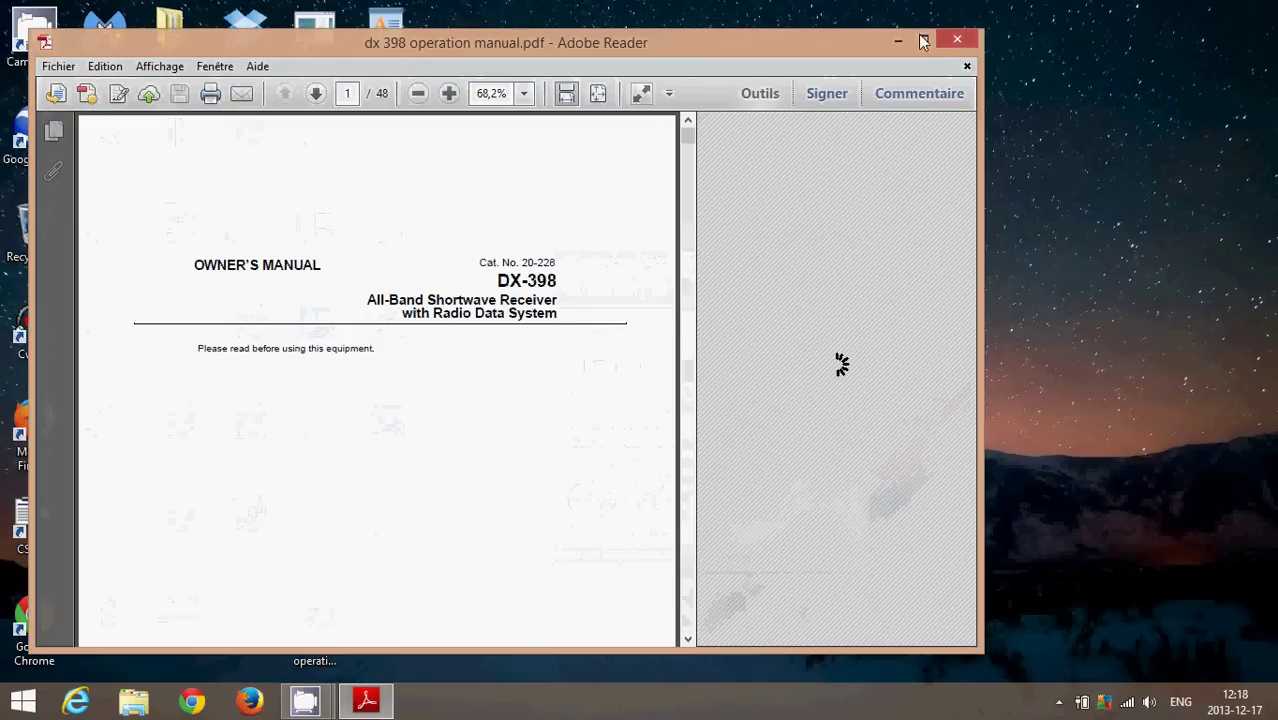
click(924, 38)
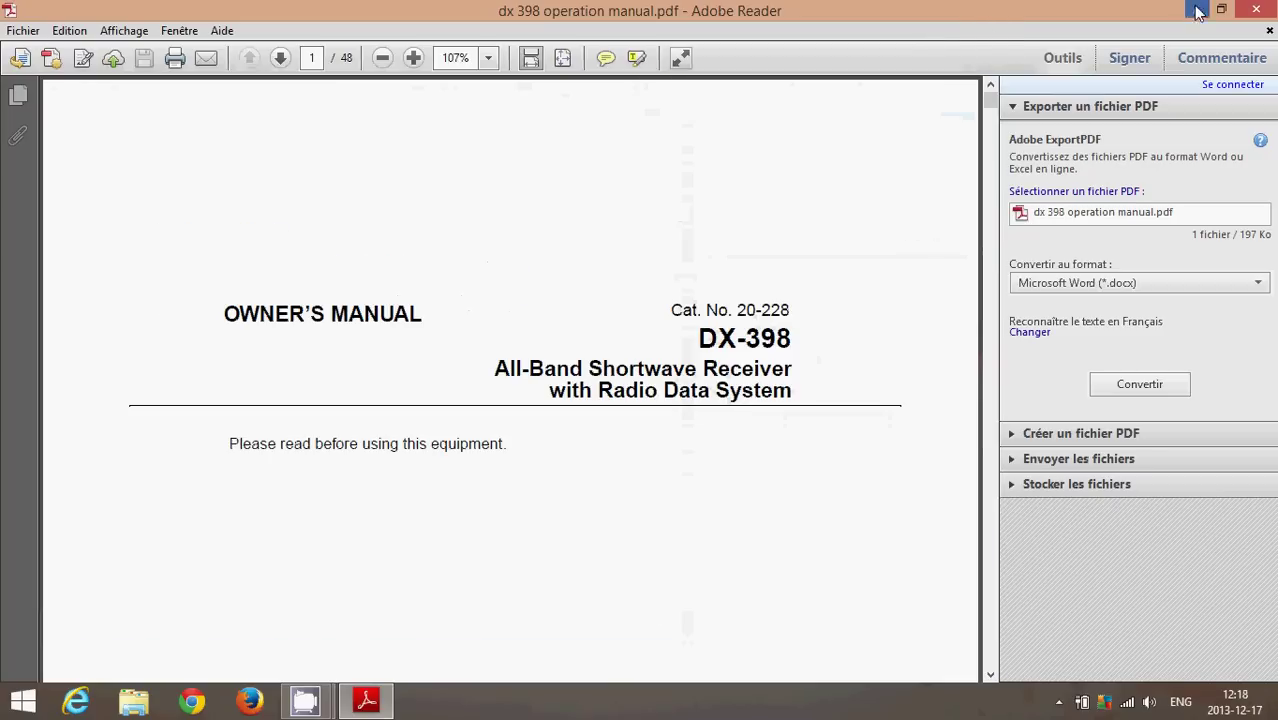
click(1262, 12)
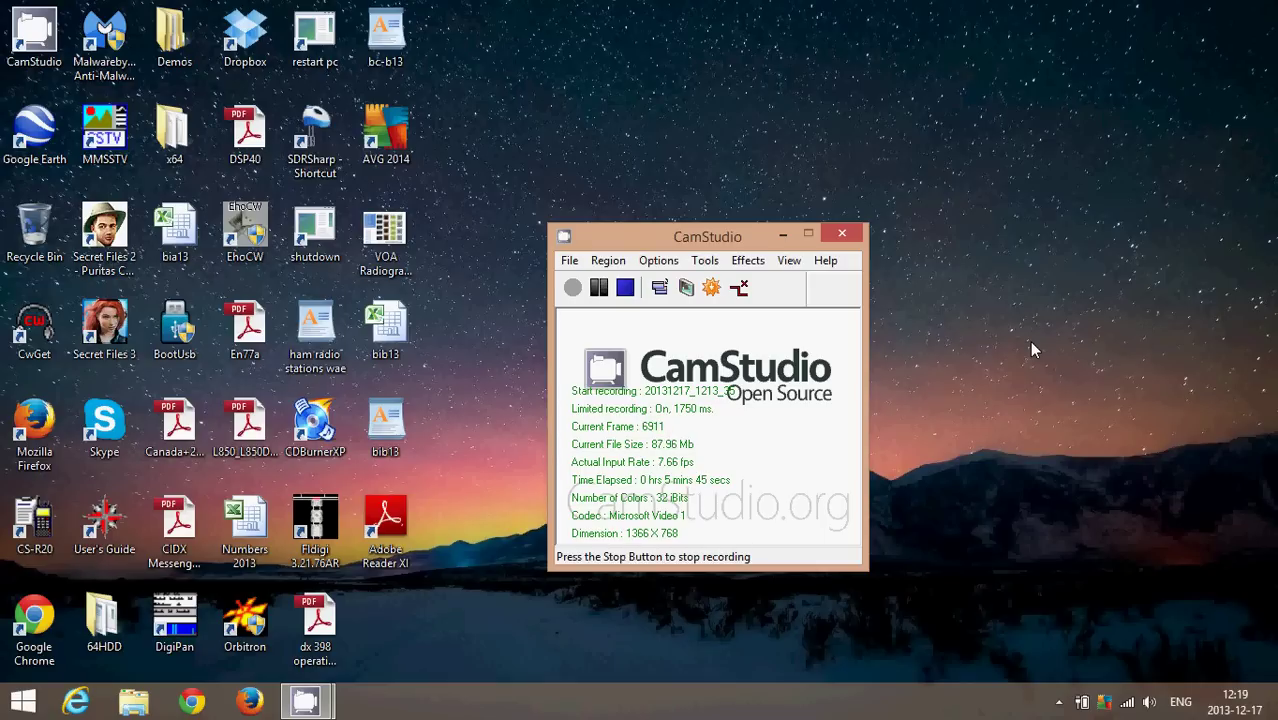
key(super)
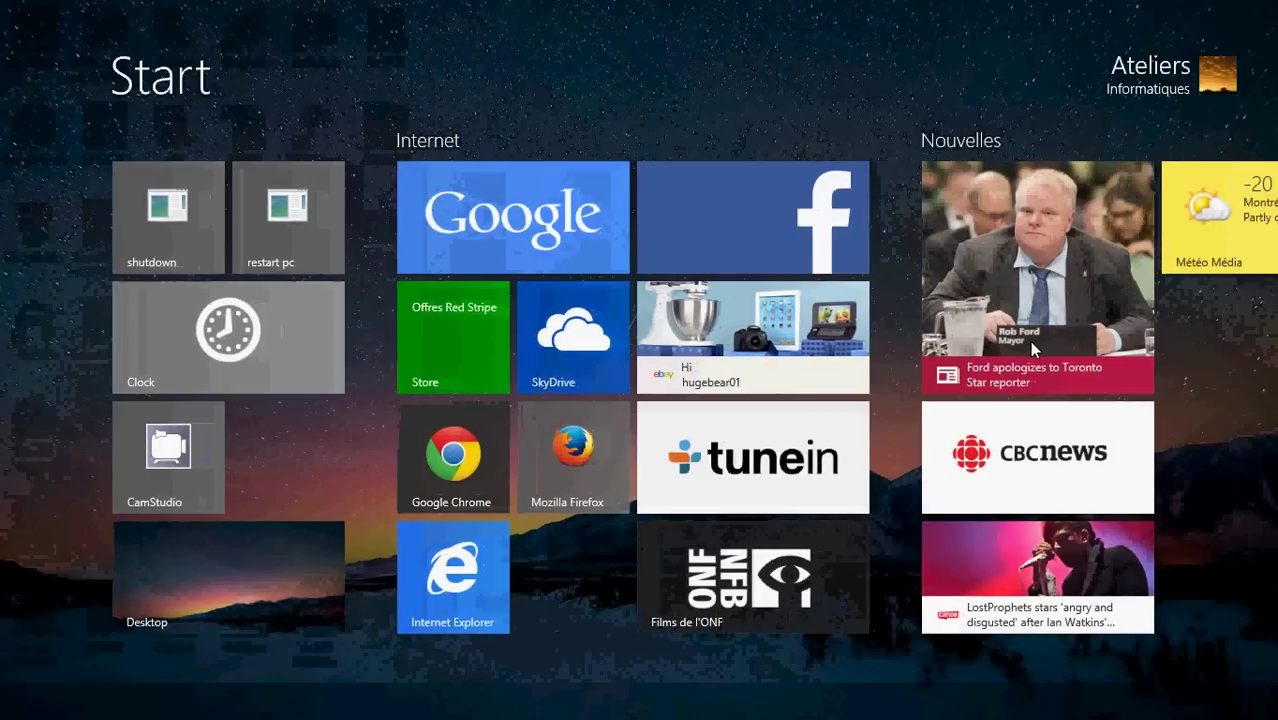
scroll(1031, 341, down, 2)
scroll(1029, 340, down, 8)
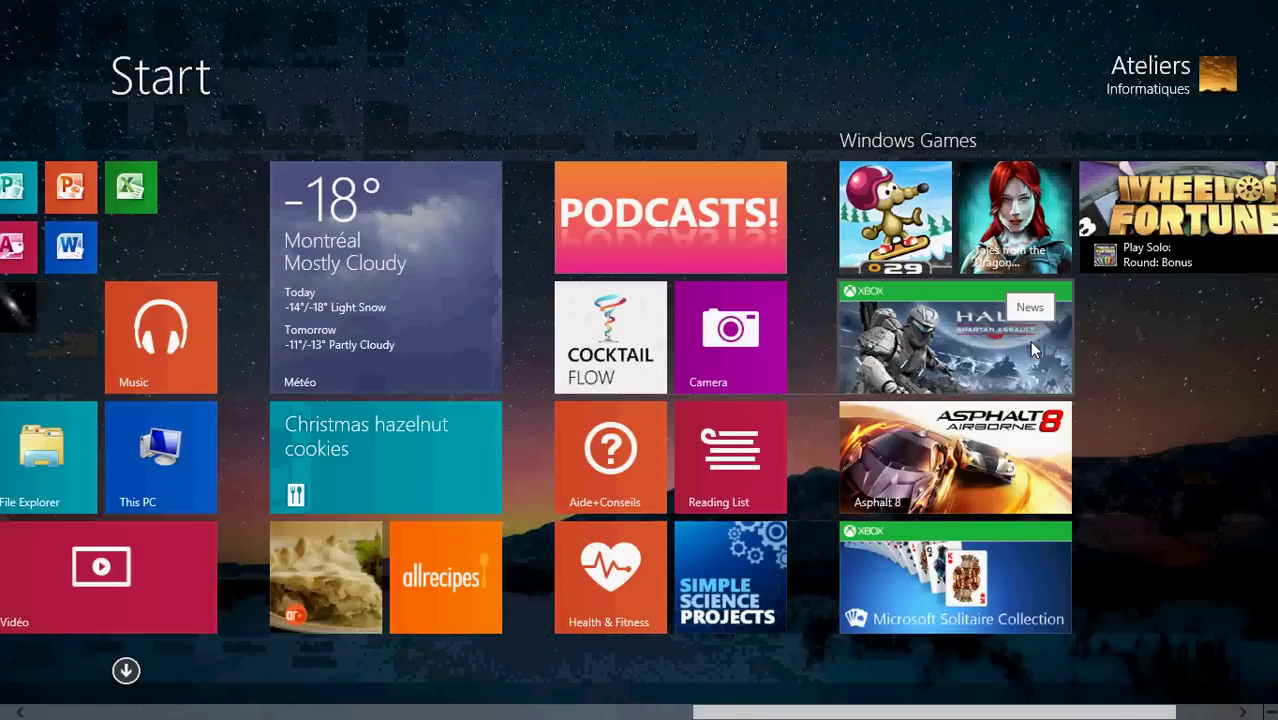
scroll(1074, 446, up, 3)
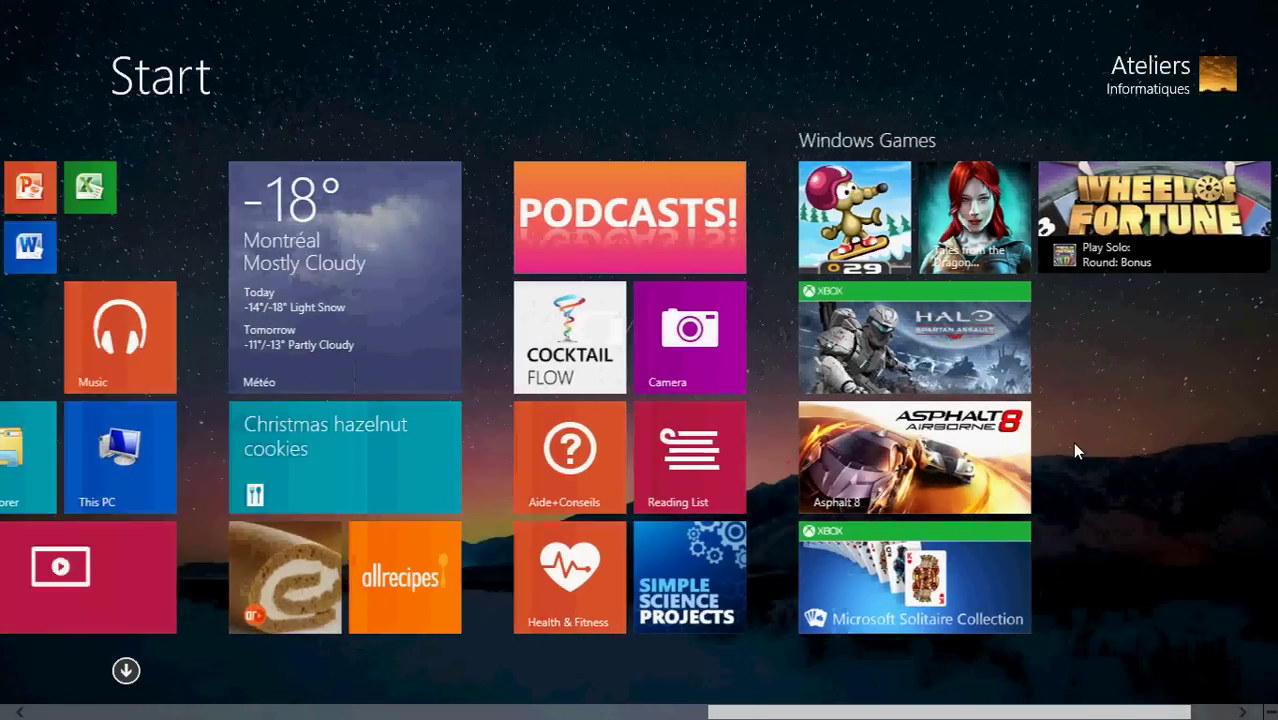
scroll(1072, 442, up, 2)
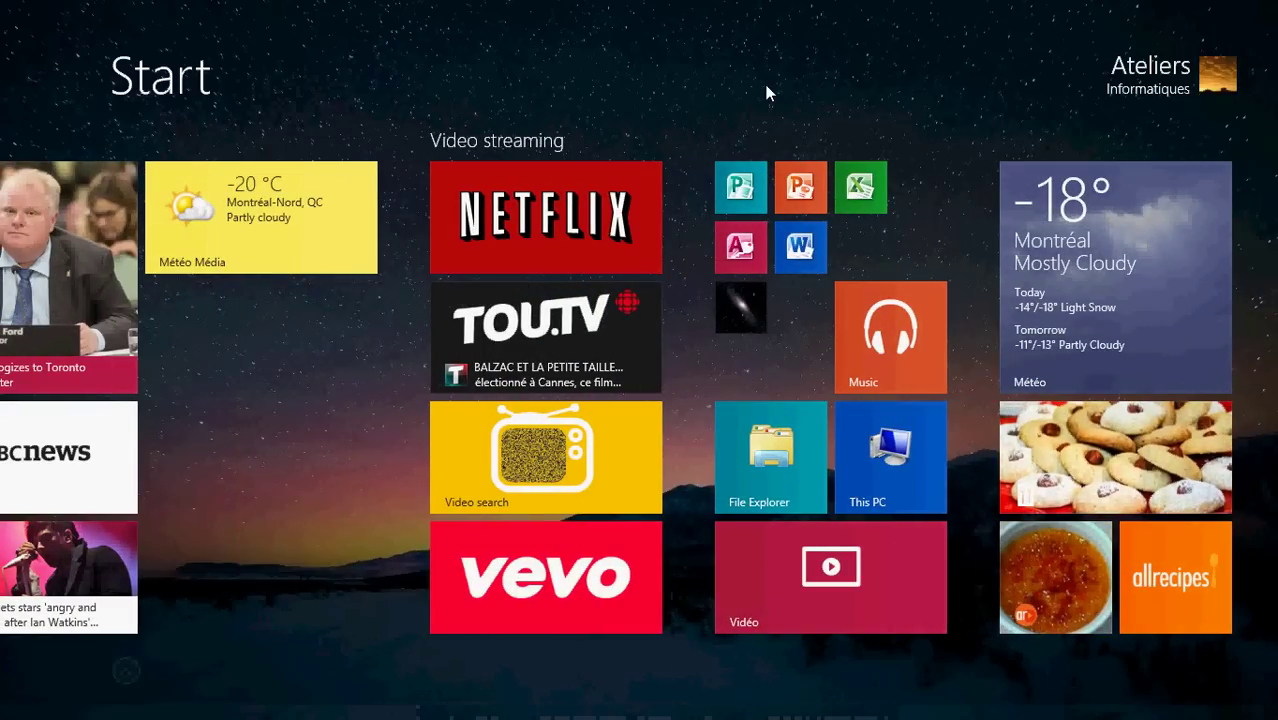
scroll(767, 93, up, 2)
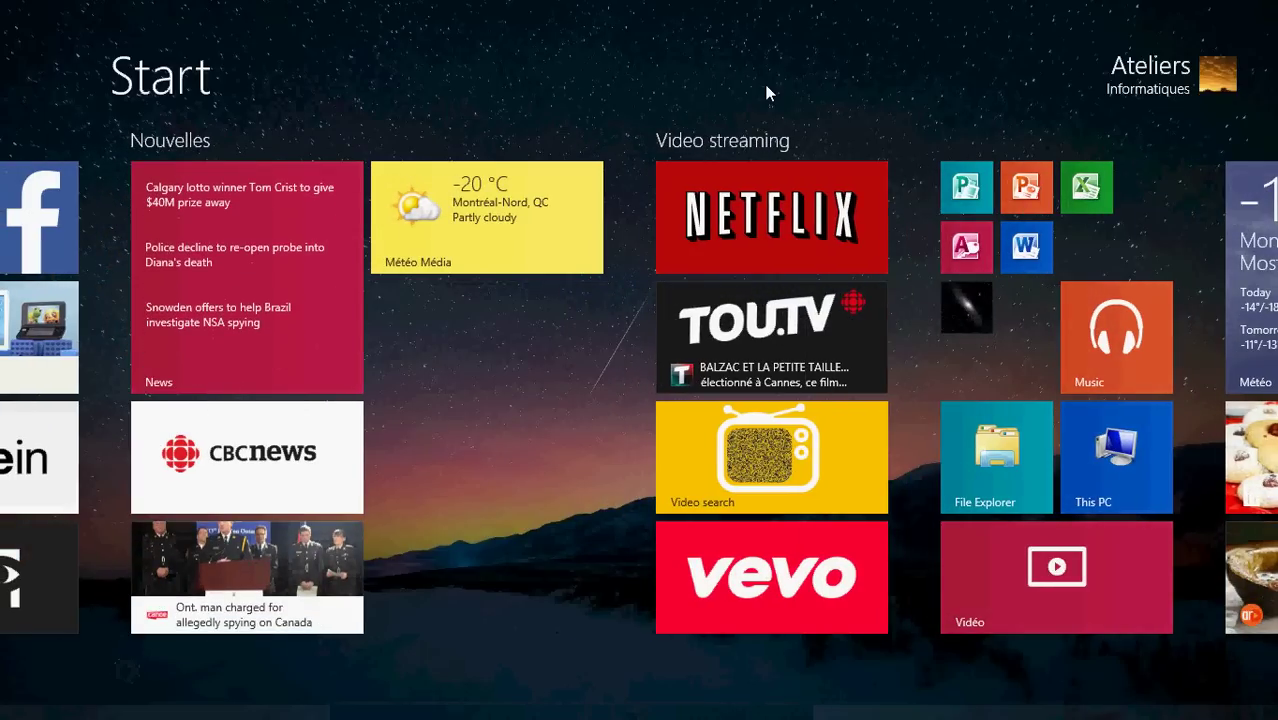
key(super)
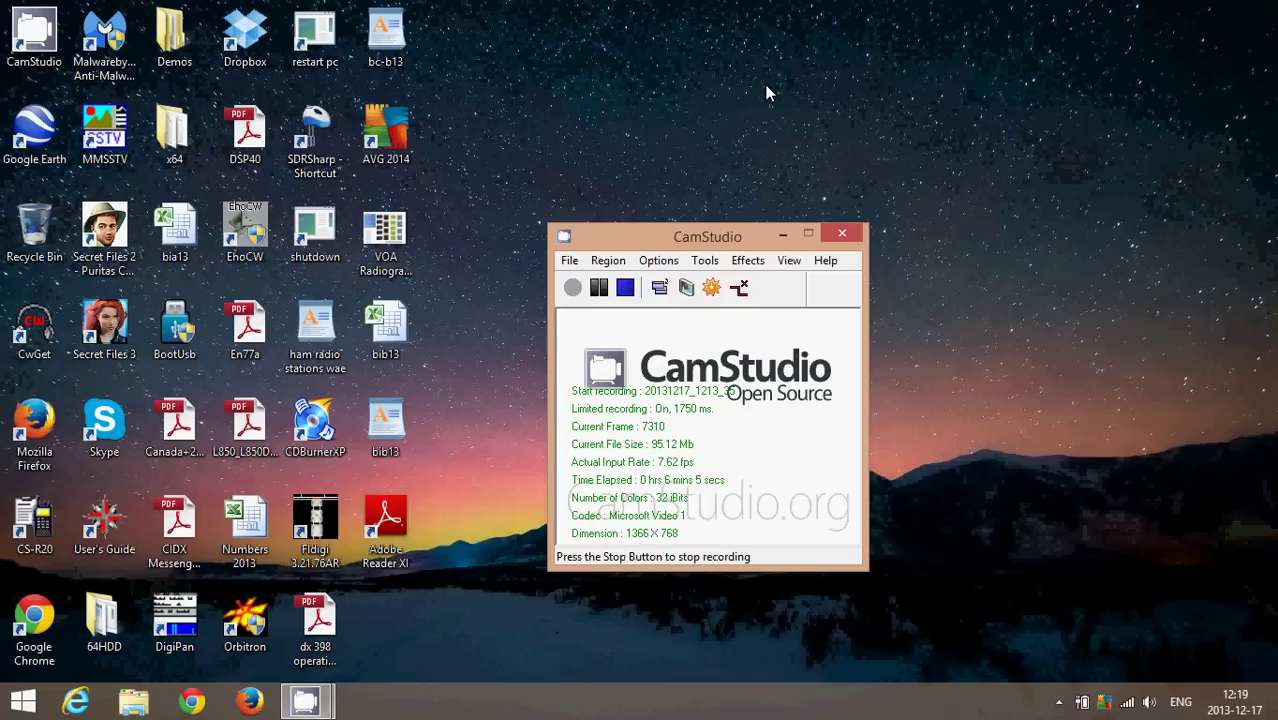